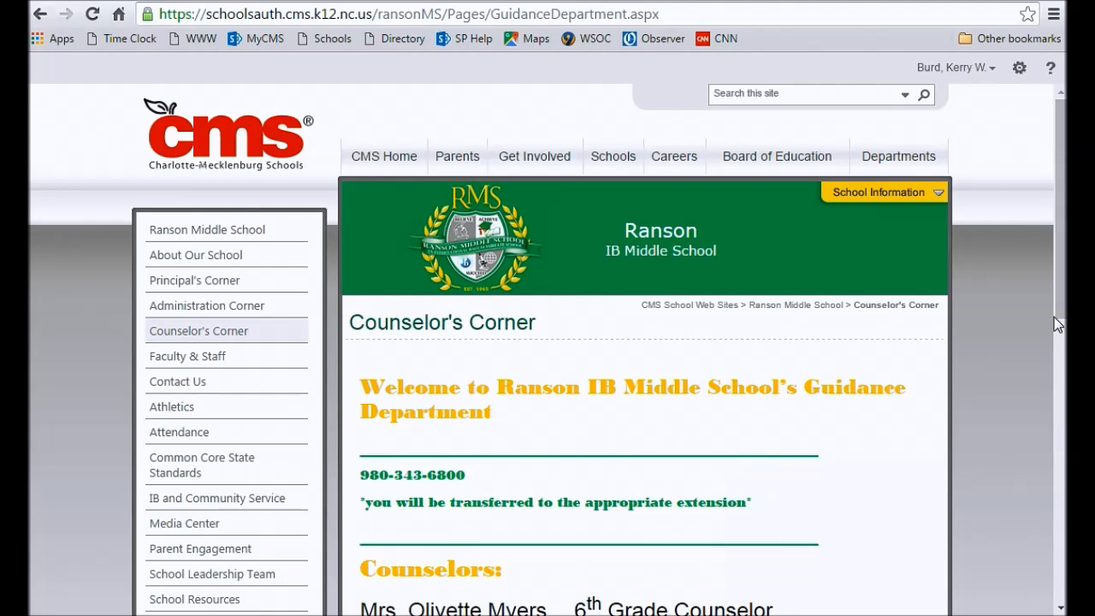
- Look over the Counselor's Corner page and open it for editing
left_click_drag(1056, 298, 1056, 391)
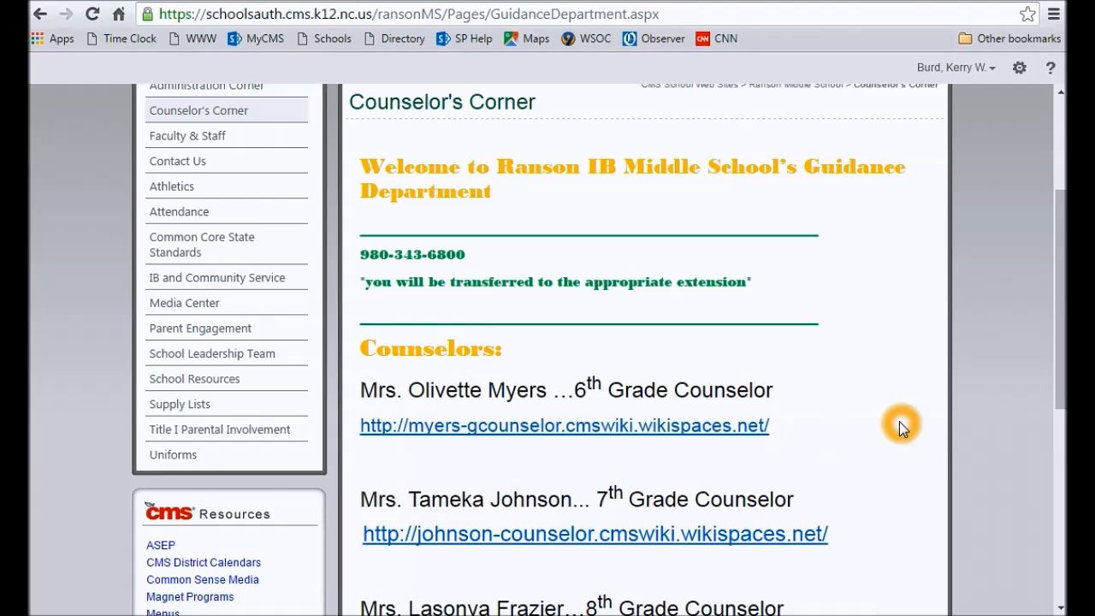
scroll(899, 423, "down", 2)
scroll(853, 440, "up", 5)
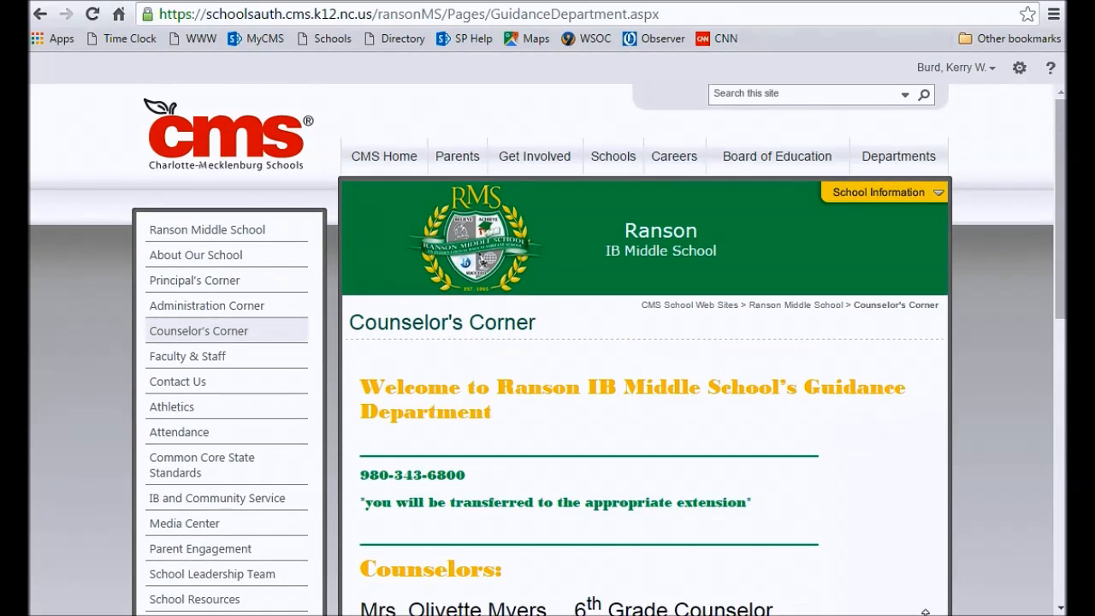
scroll(993, 469, "down", 2)
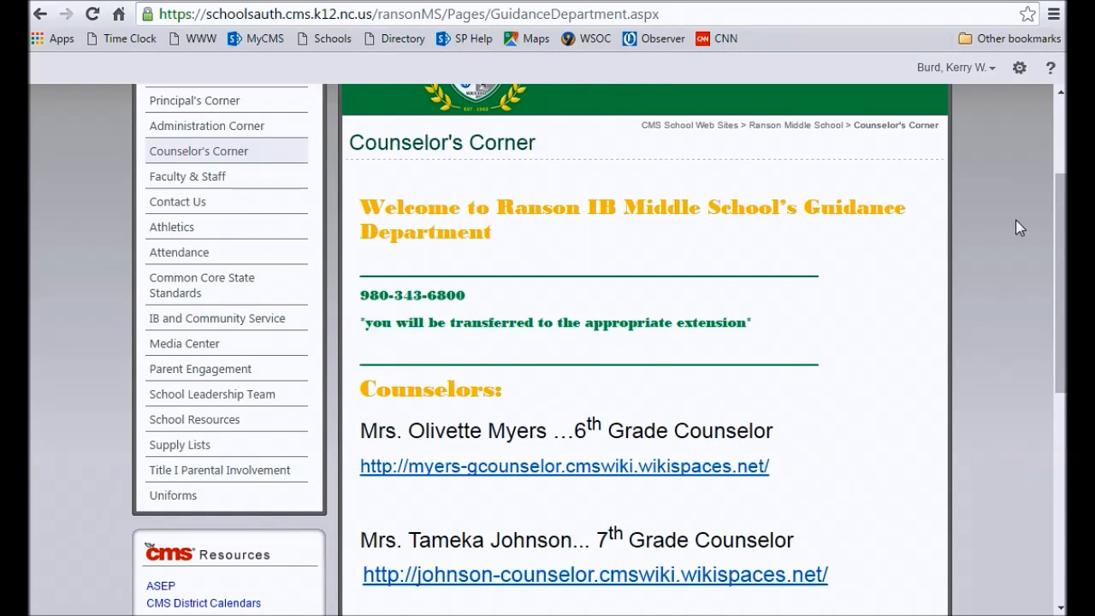
left_click(1019, 69)
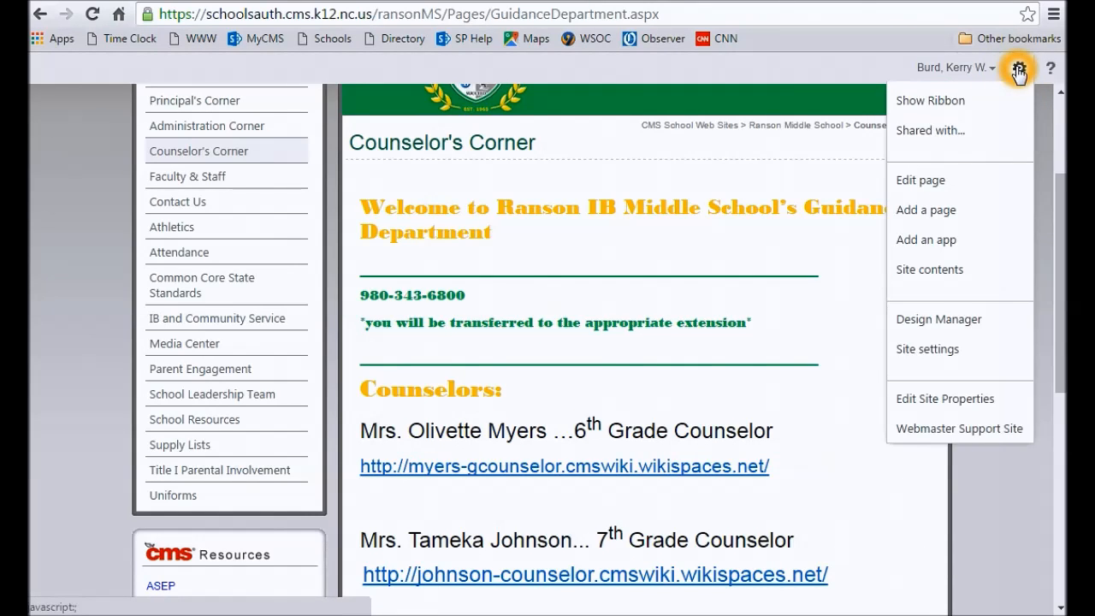
left_click(922, 181)
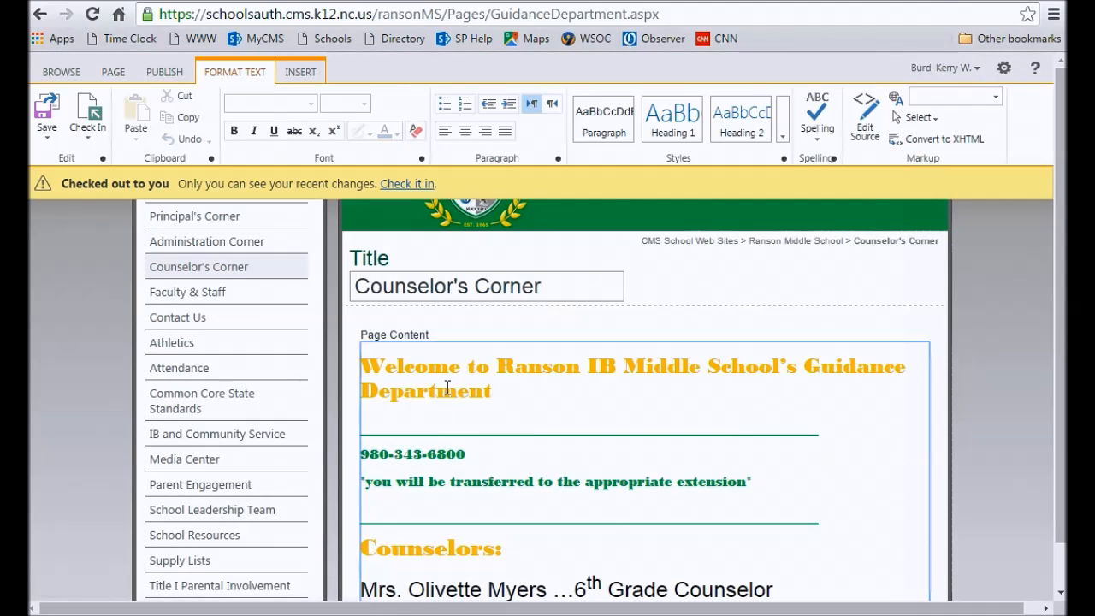
- Reset all of the page content to the Paragraph style
left_click(448, 390)
left_click(447, 387)
key("ctrl+a")
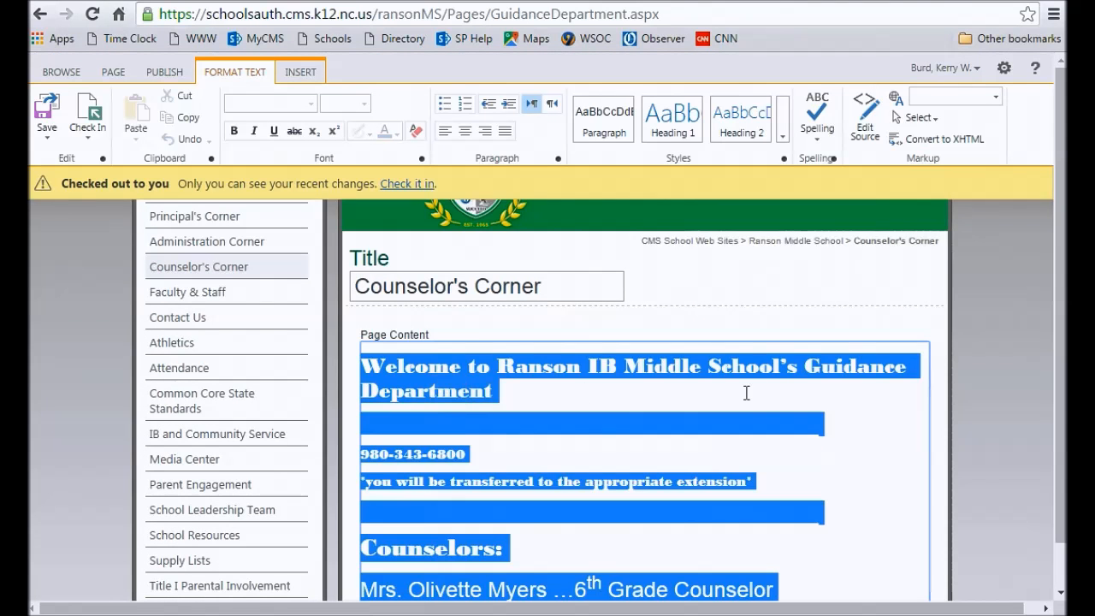
scroll(750, 394, "down", 1)
scroll(751, 394, "down", 2)
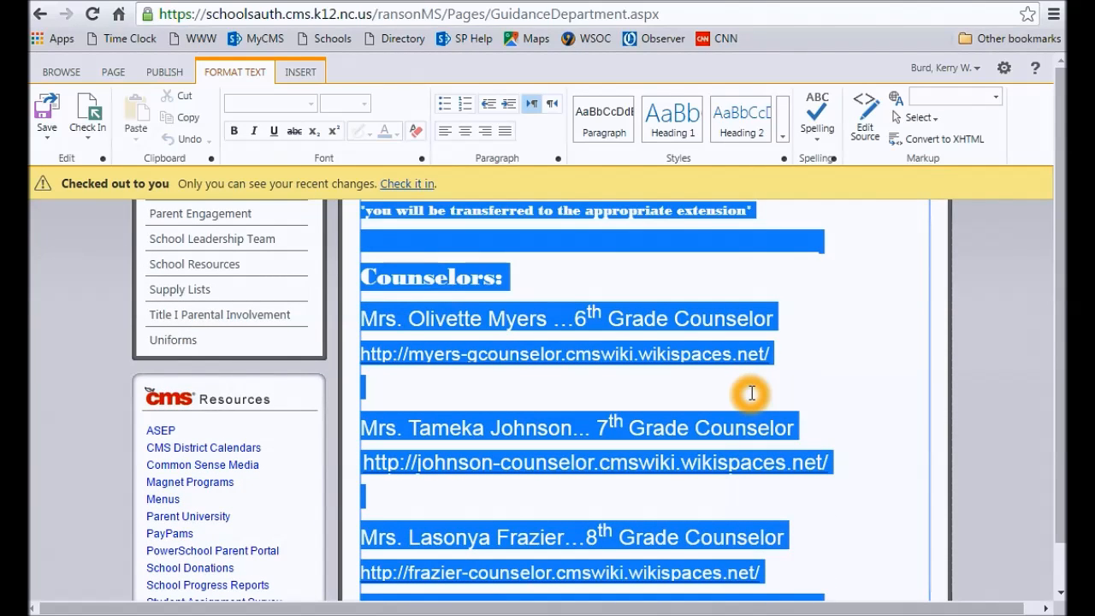
scroll(819, 331, "up", 5)
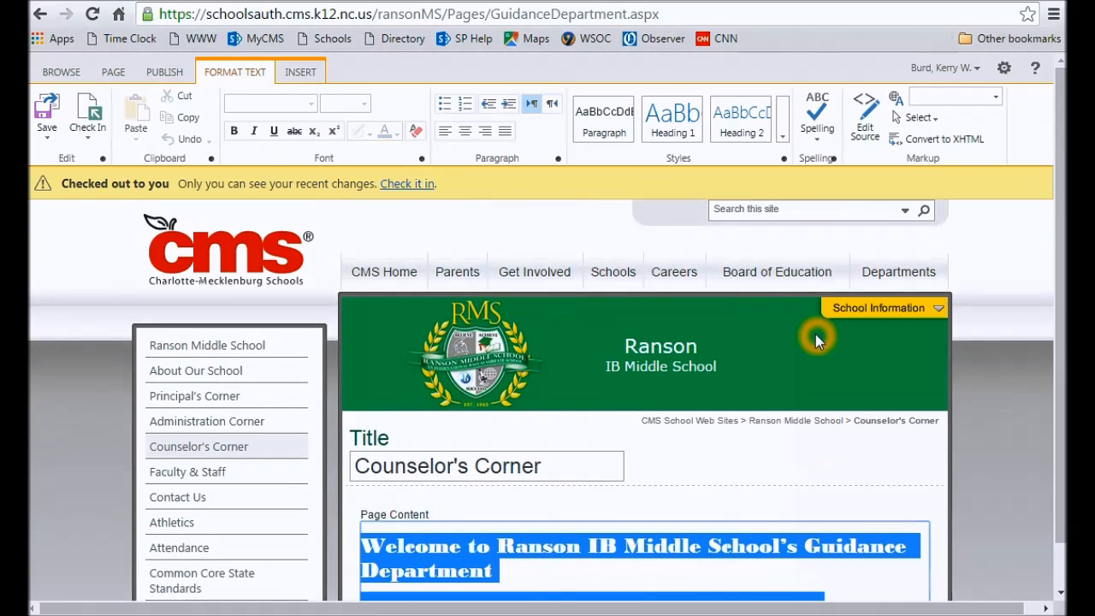
left_click(606, 135)
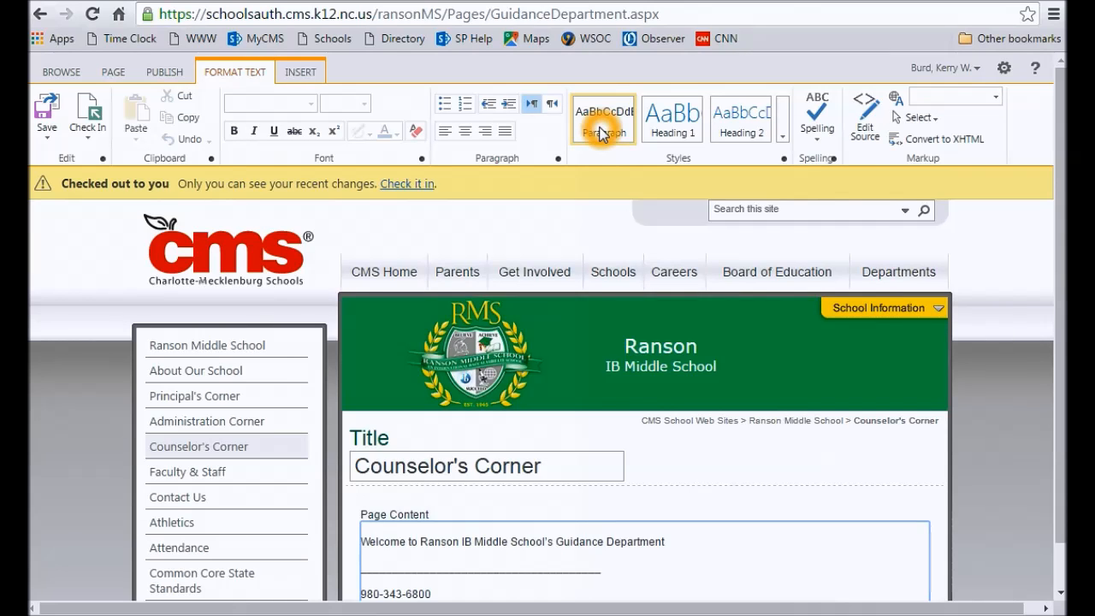
scroll(753, 386, "down", 3)
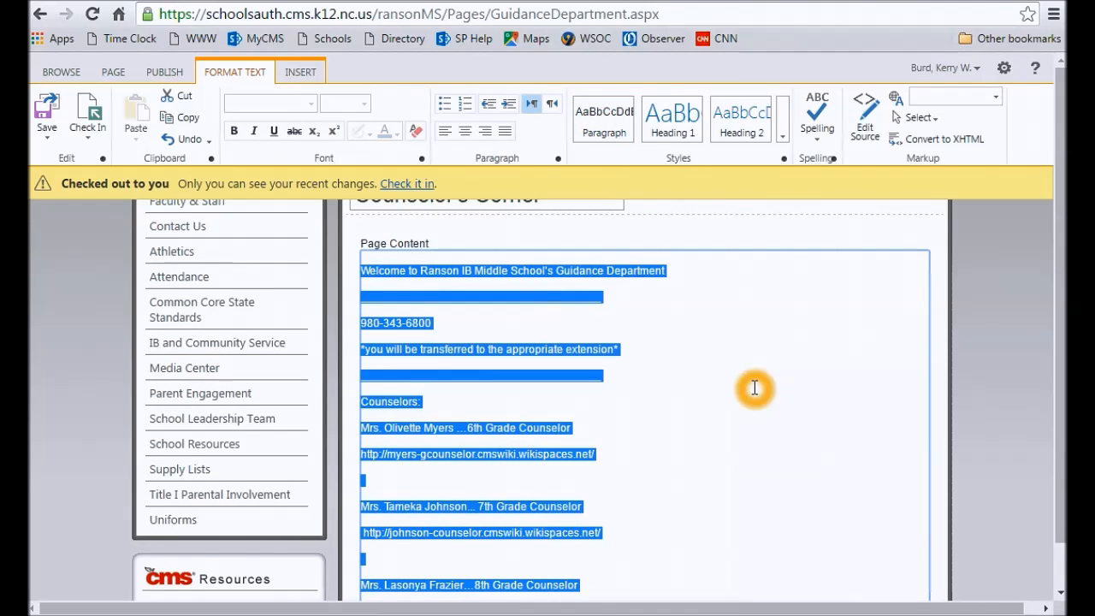
left_click(643, 450)
- Delete the underscore divider below the last counselor's link, together with the empty line it leaves
scroll(645, 450, "down", 3)
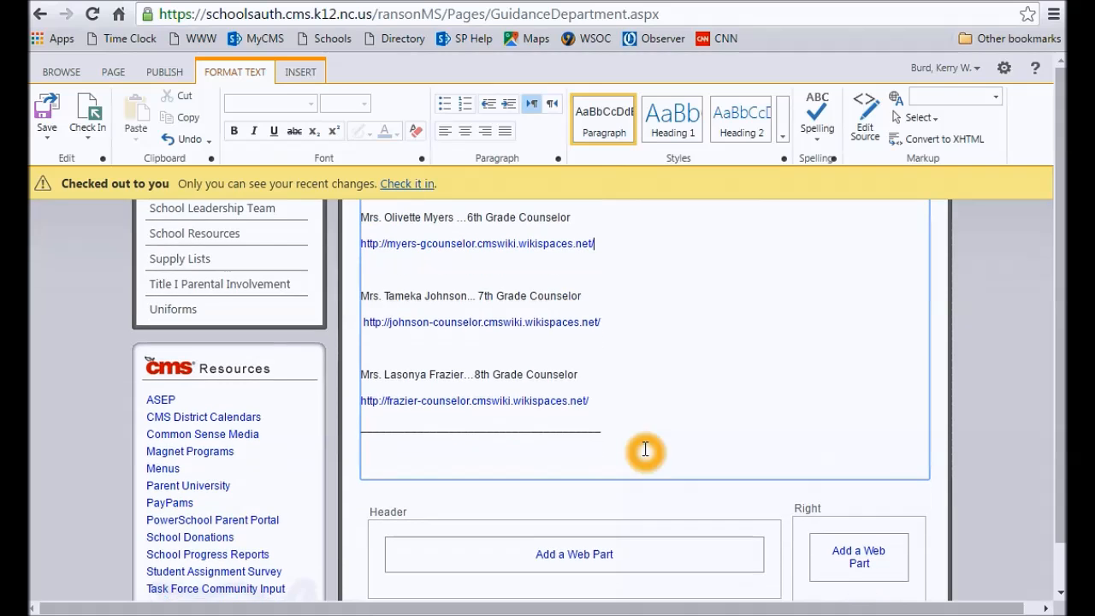
scroll(646, 450, "up", 1)
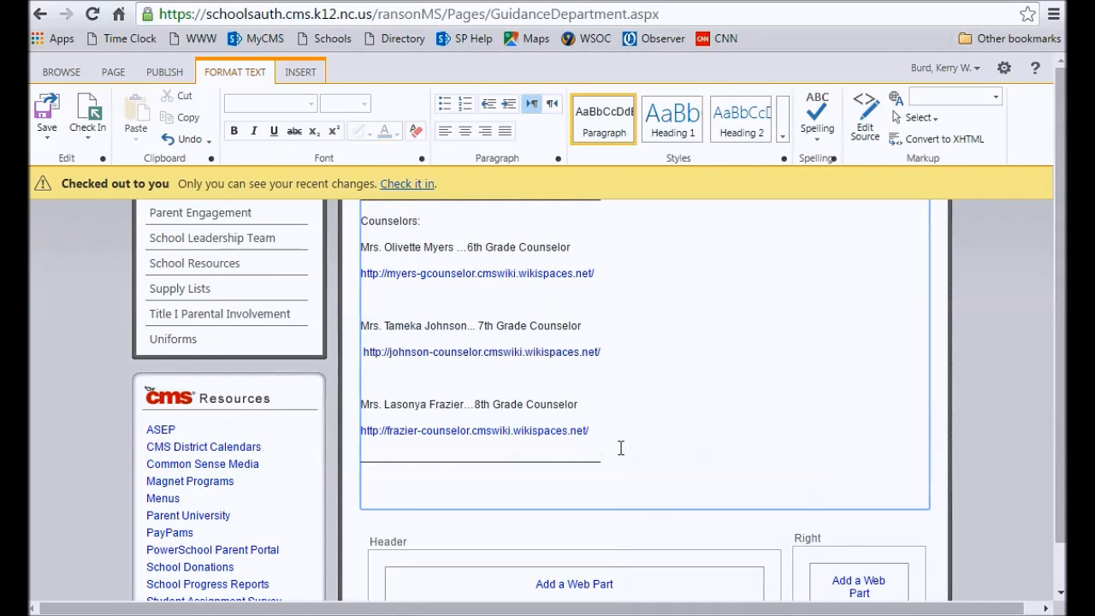
left_click(611, 460)
left_click(610, 462)
left_click_drag(611, 460, 366, 463)
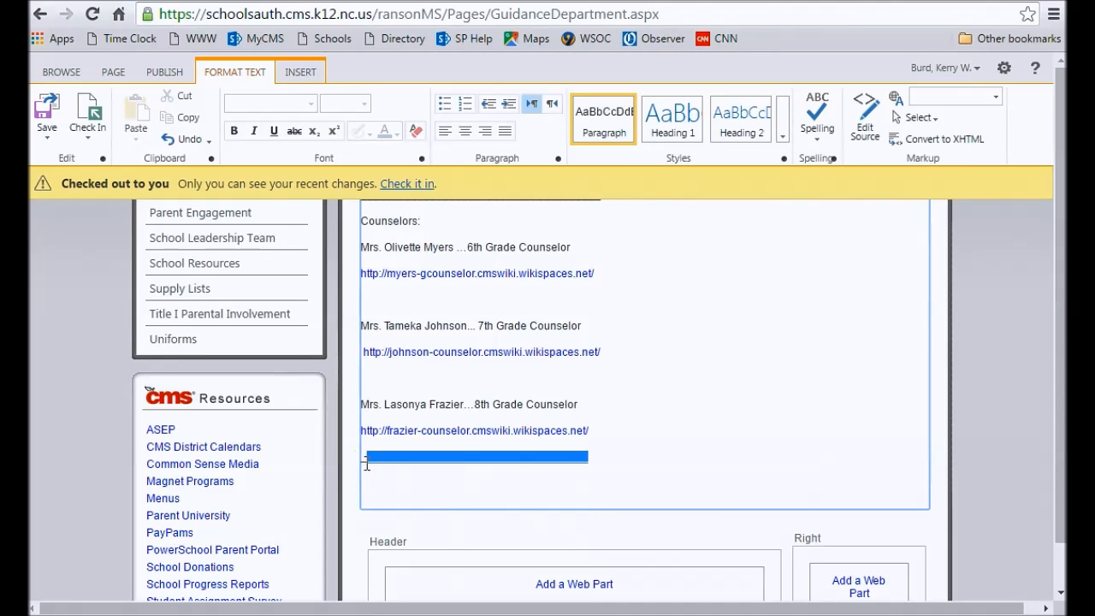
left_click(492, 481)
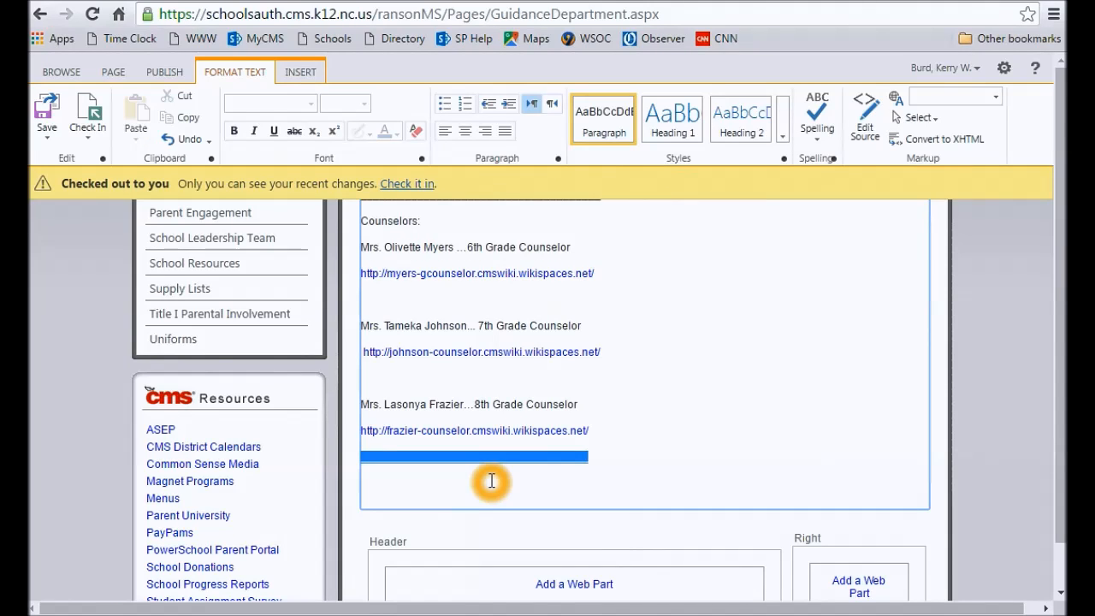
key("Delete")
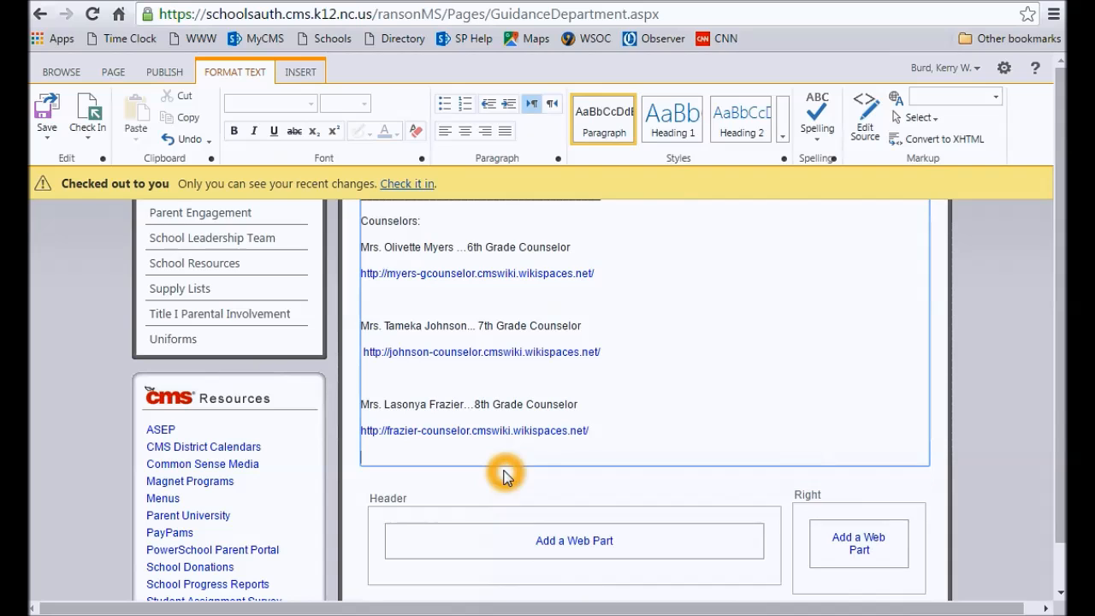
key("BackSpace")
scroll(624, 391, "up", 1)
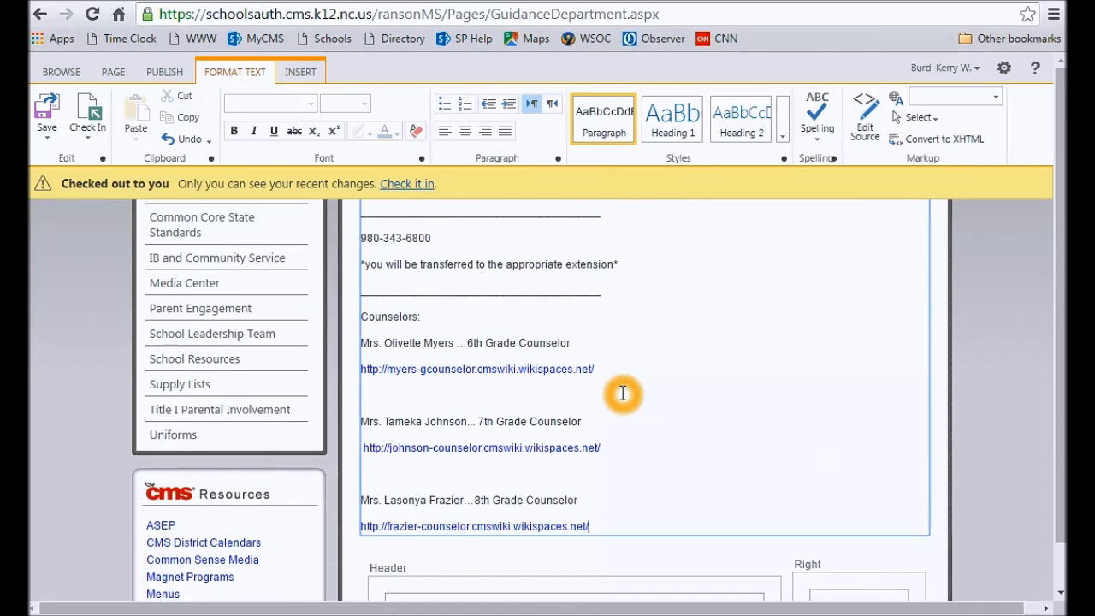
- Delete the two remaining underscore dividers above and below the phone number and transfer note
scroll(623, 394, "up", 1)
left_click_drag(603, 316, 363, 318)
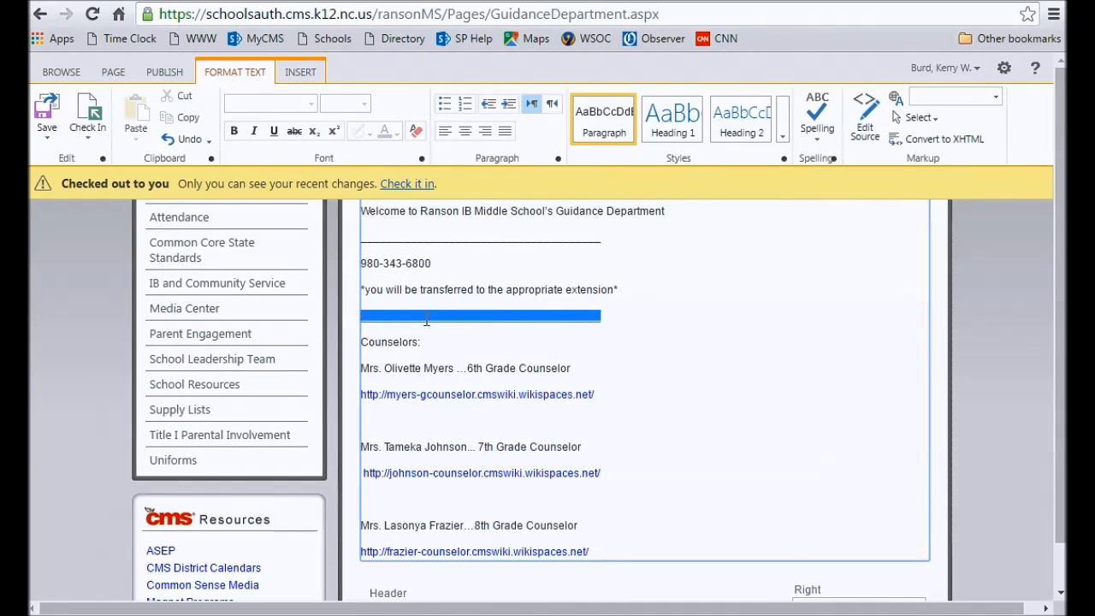
key("Delete")
left_click(689, 330)
scroll(642, 321, "up", 2)
left_click_drag(616, 313, 360, 303)
key("Delete")
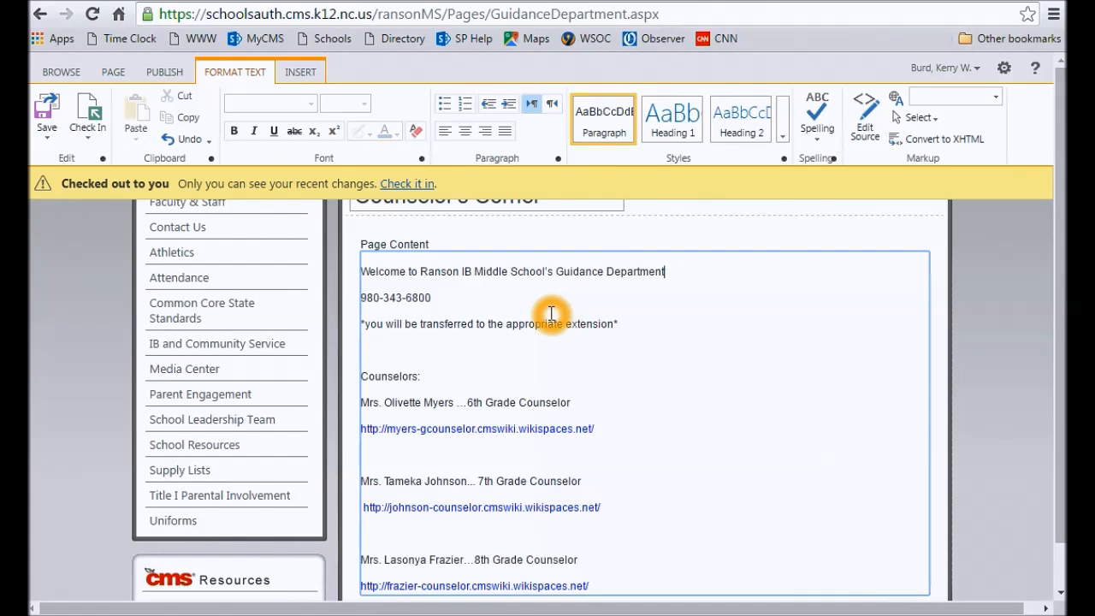
- Apply the Heading 1 style to the "Counselors:" line and make it bold
left_click(683, 273)
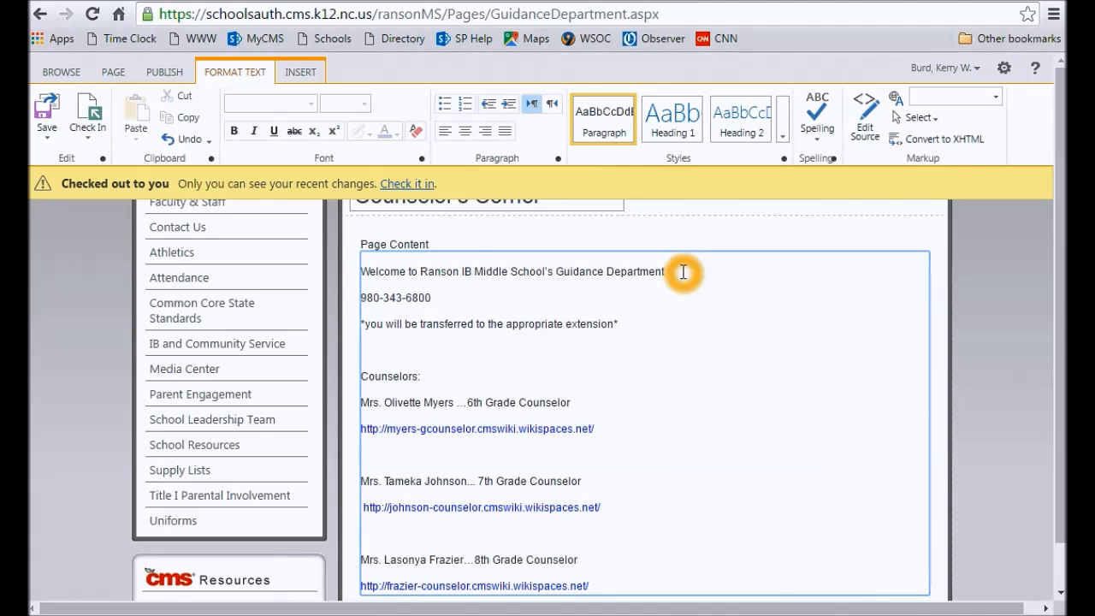
left_click(434, 377)
left_click_drag(389, 377, 363, 372)
left_click(668, 131)
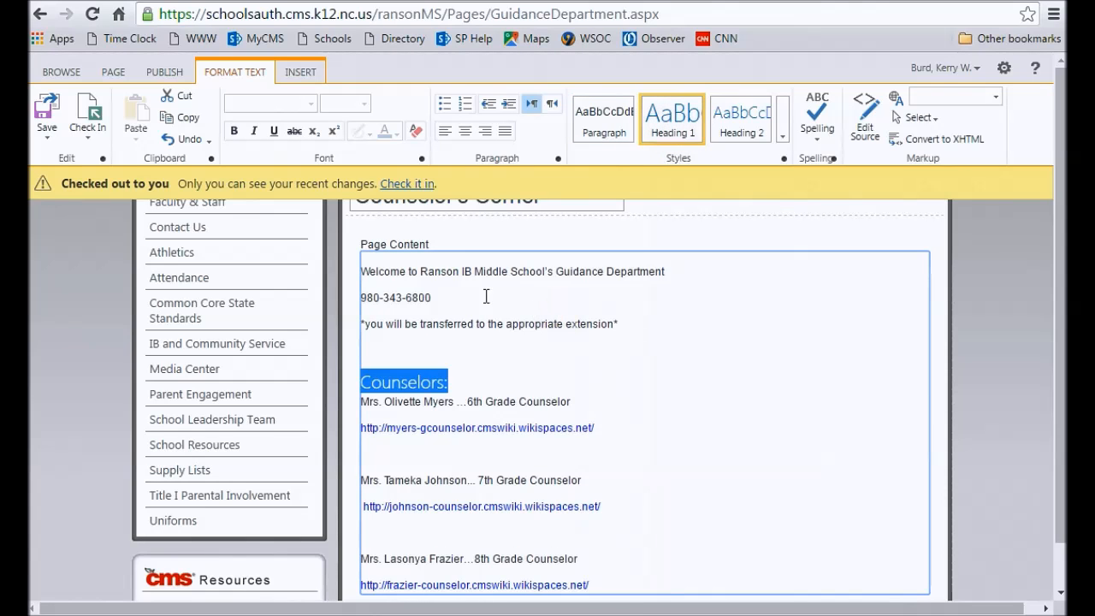
left_click(485, 390)
left_click(370, 431)
scroll(667, 413, "down", 1)
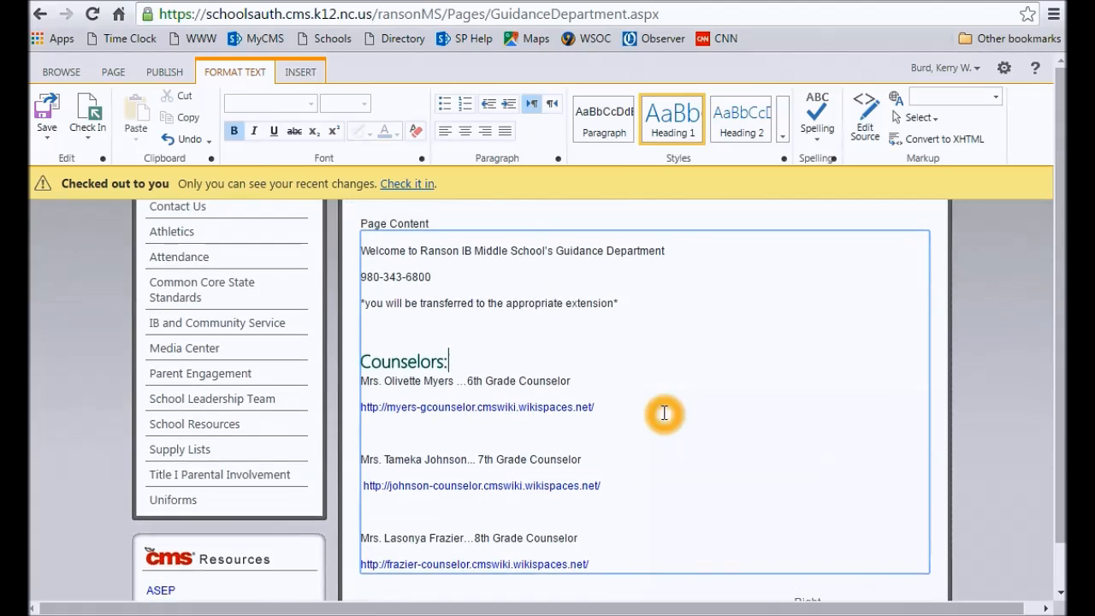
- Apply Heading 1 to the welcome line and centre it together with the phone number and transfer note
scroll(664, 414, "up", 1)
left_click_drag(675, 300, 365, 296)
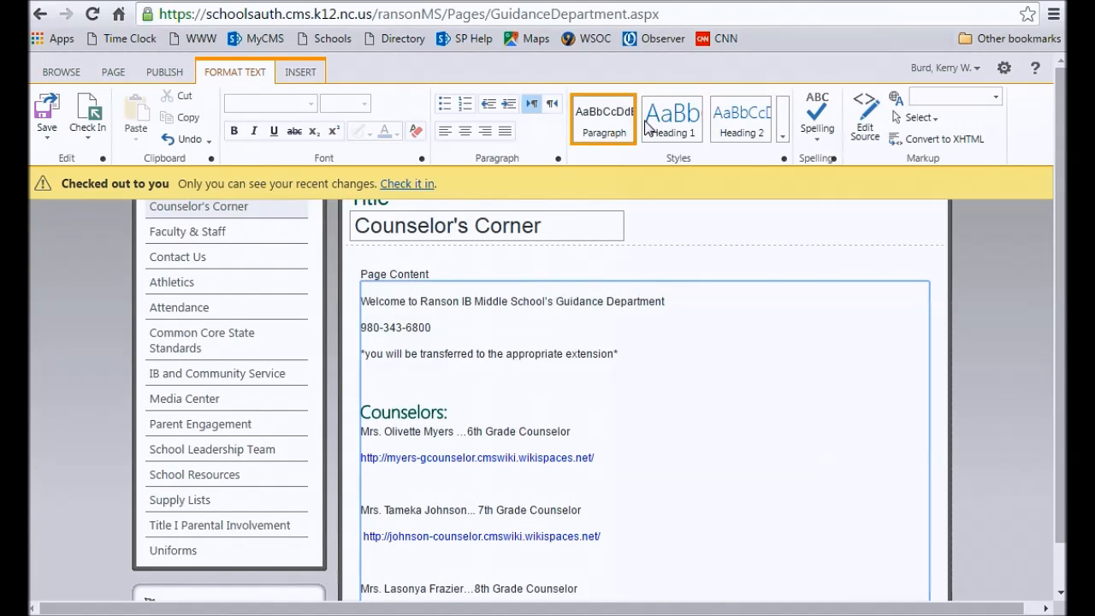
left_click(672, 120)
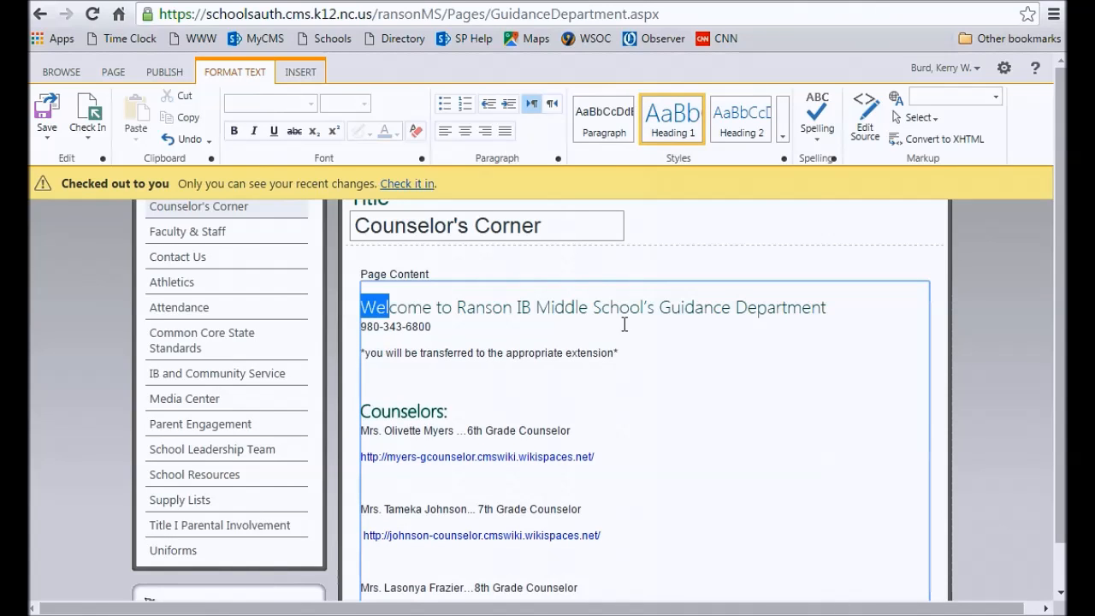
left_click_drag(636, 357, 362, 306)
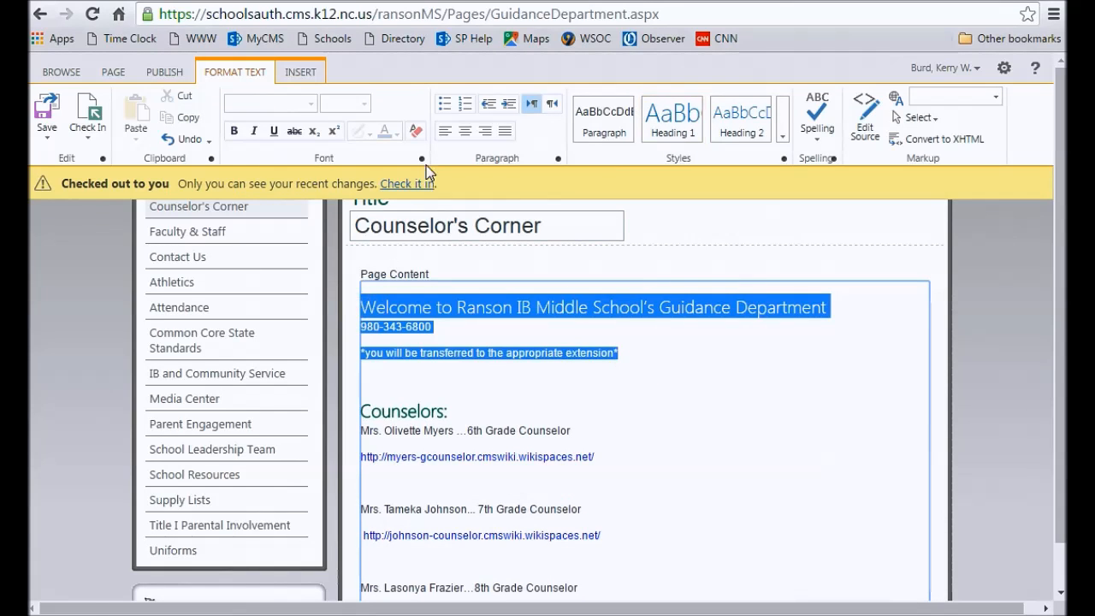
left_click(467, 133)
- Replace the paragraph break between the phone number and the transfer note with a single line break
left_click(482, 328)
left_click(601, 336)
left_click(510, 351)
key("BackSpace")
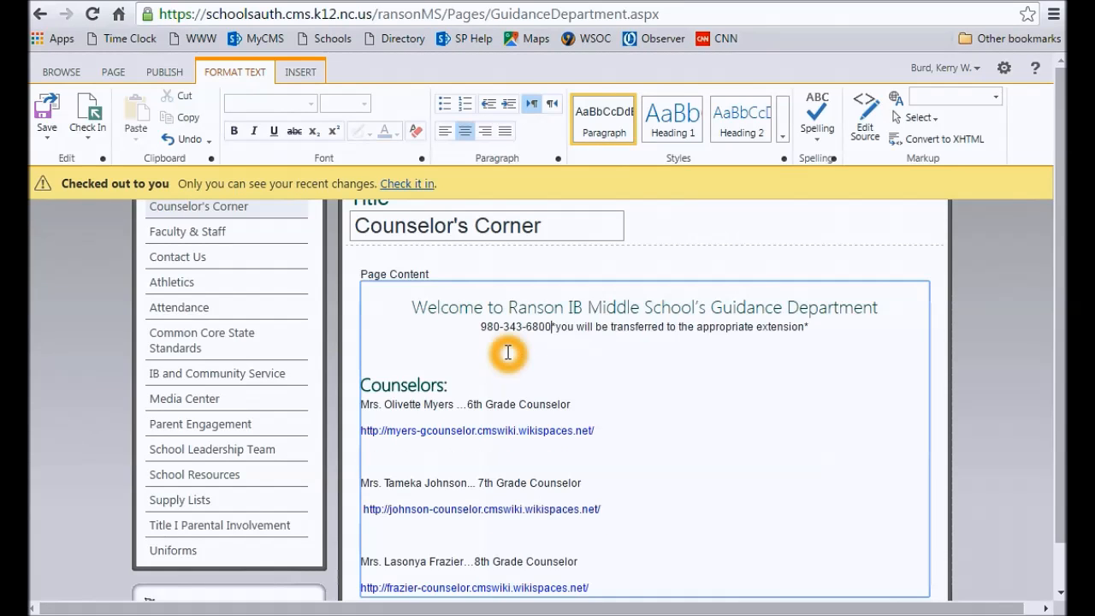
key("Return")
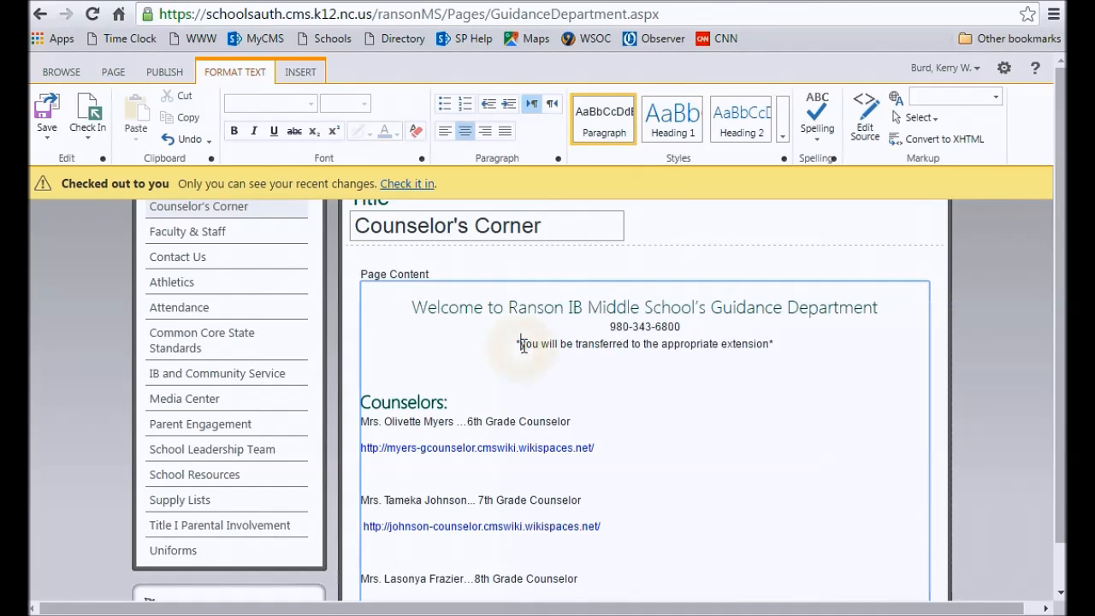
- Capitalize "You" at the start of the transfer note and make the welcome heading bold
left_click_drag(525, 344, 519, 344)
type("Y")
left_click_drag(422, 306, 881, 303)
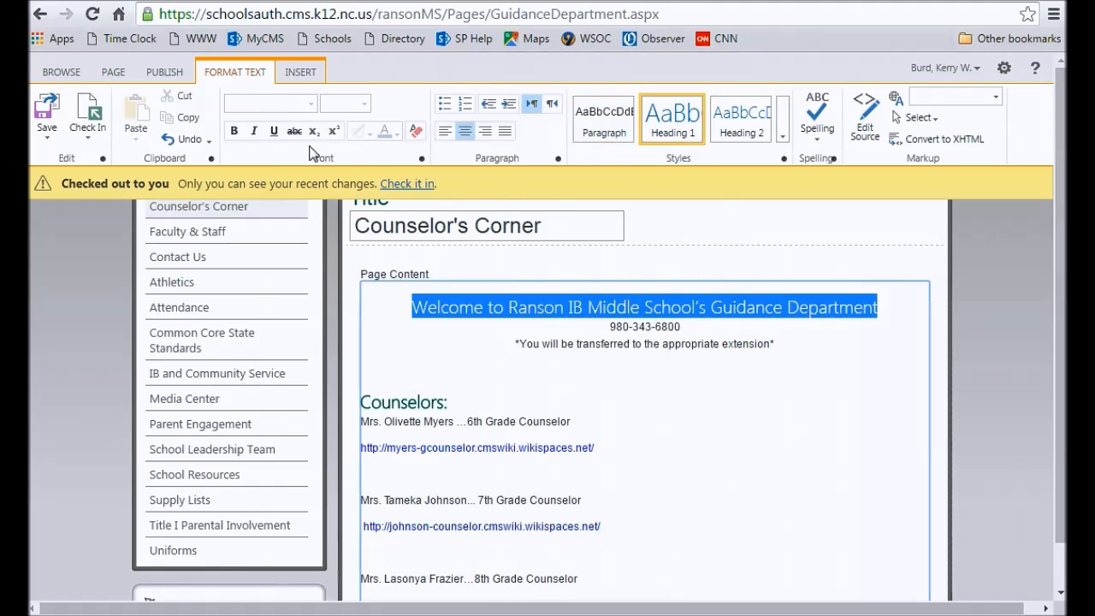
left_click(390, 340)
- Remove the blank lines above the "Counselors:" heading and between the three counselor entries
left_click(381, 376)
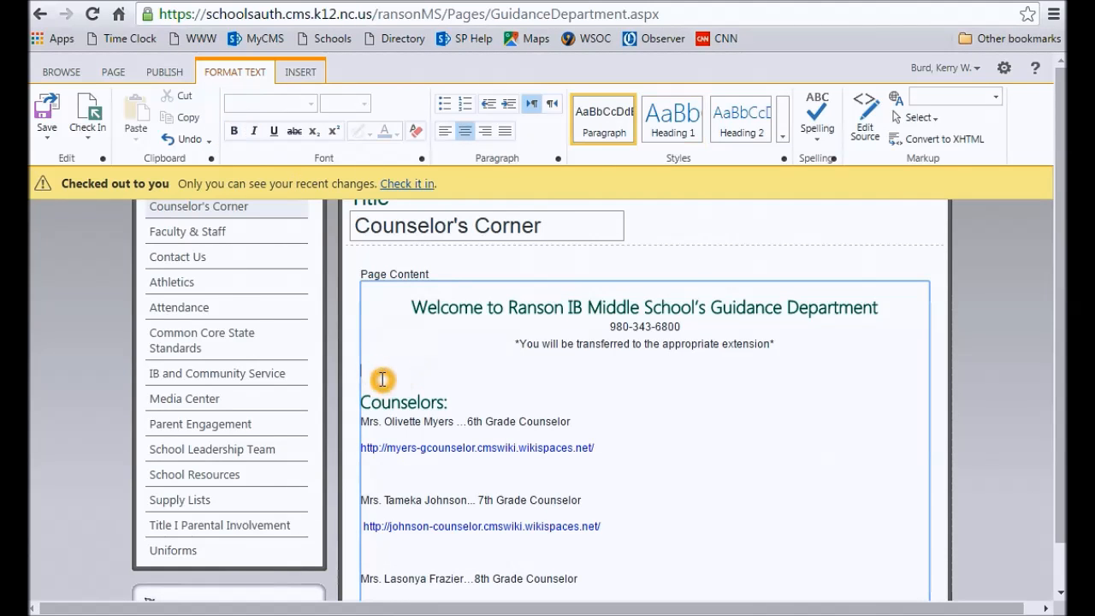
key("BackSpace")
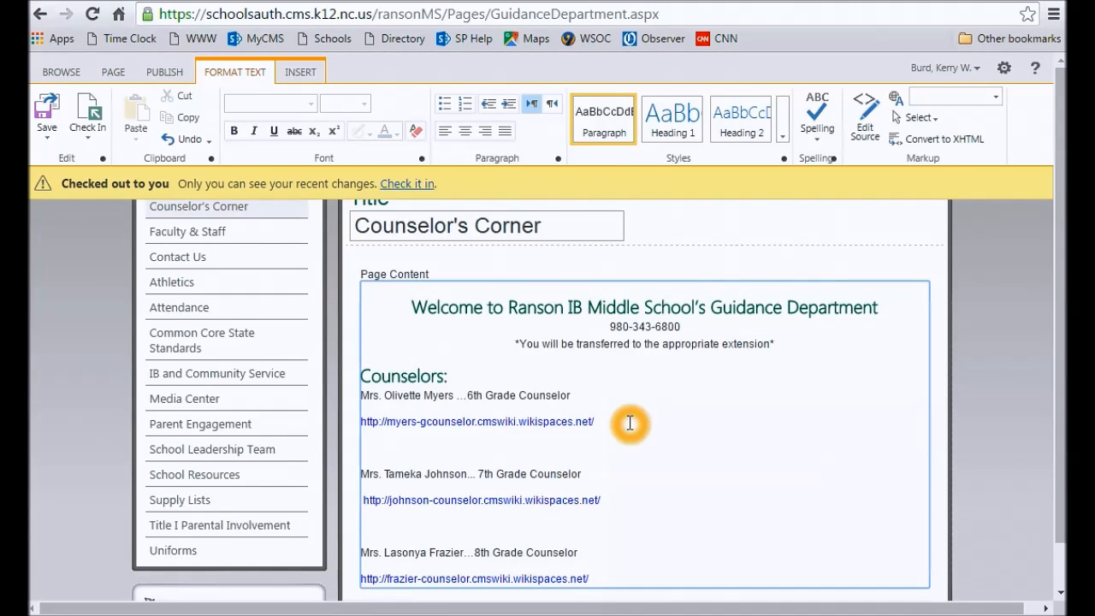
scroll(477, 435, "down", 1)
left_click(382, 362)
key("BackSpace")
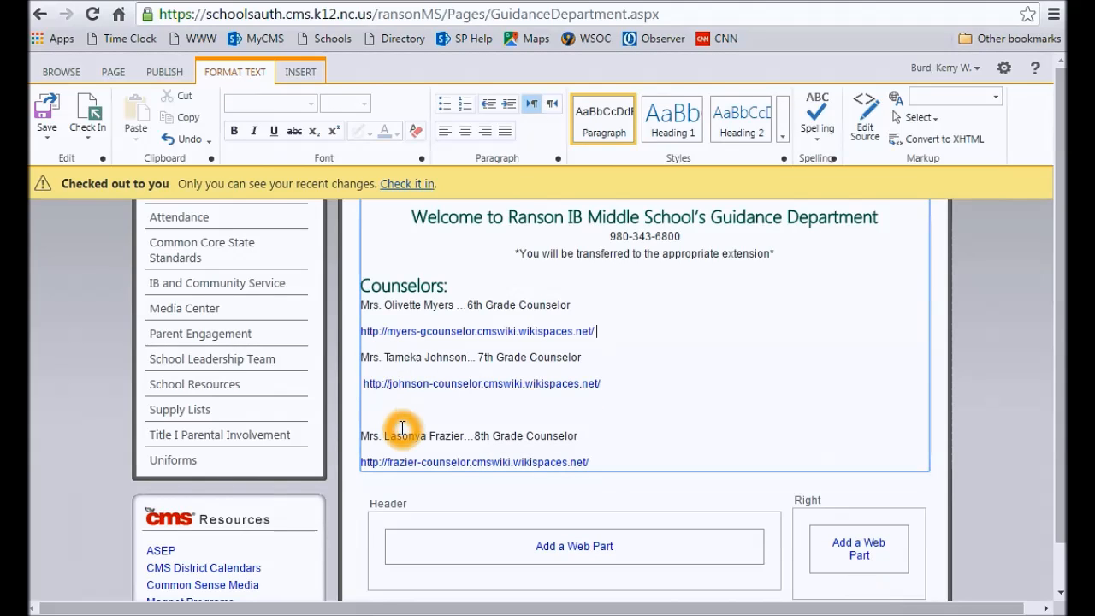
left_click(399, 406)
left_click(376, 415)
key("BackSpace")
left_click(374, 355)
left_click(446, 357)
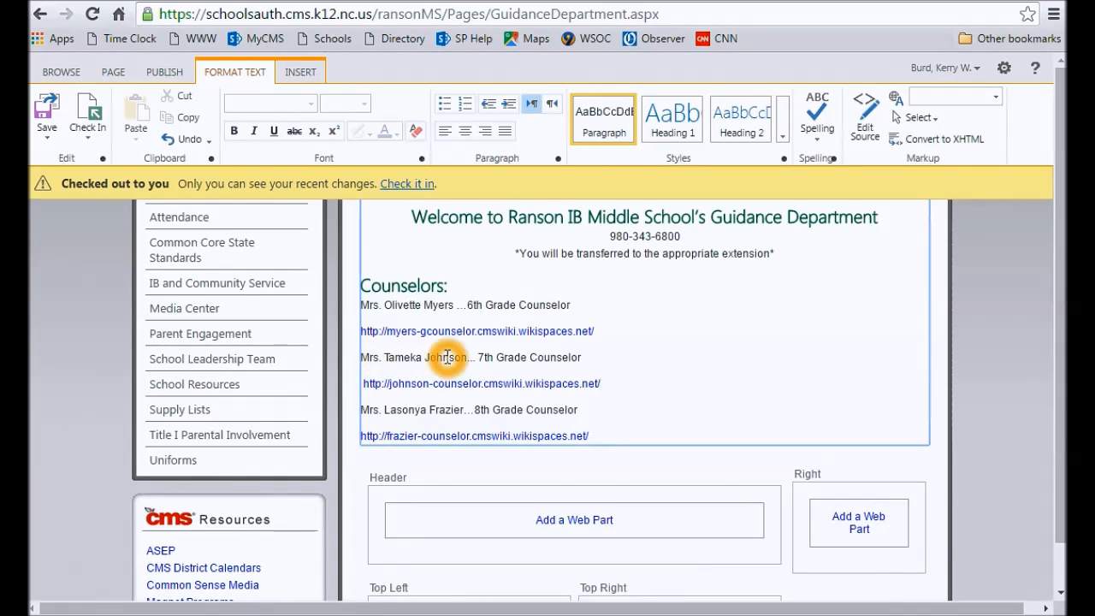
left_click(371, 319)
left_click(373, 323)
left_click(367, 333)
left_click(373, 318)
left_click(379, 309)
left_click(465, 308)
left_click(460, 307)
left_click(533, 331)
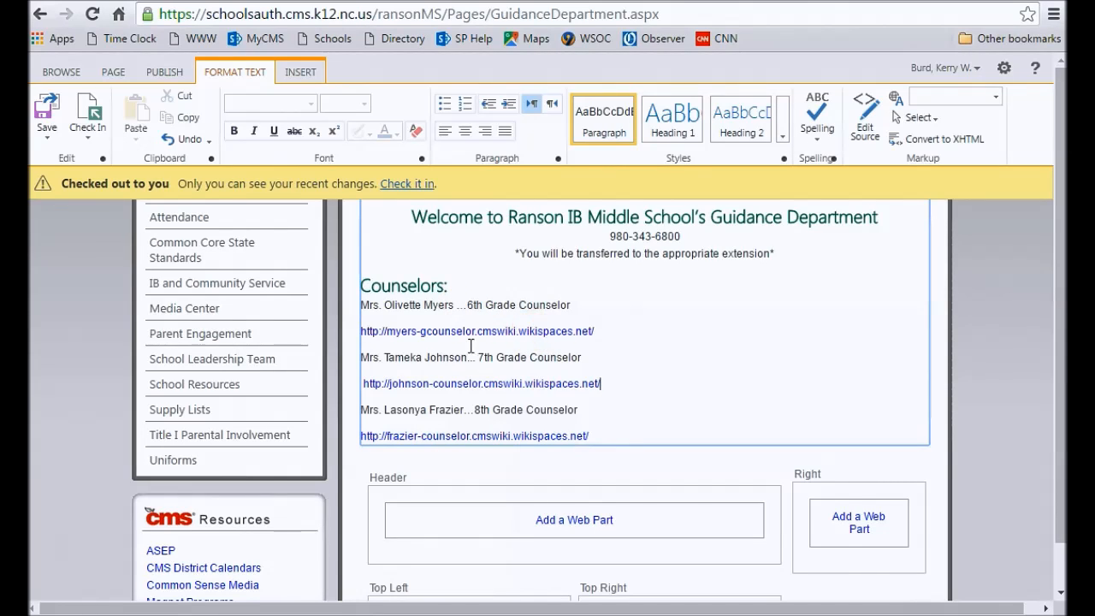
- Place the 6th grade counselor's link directly beneath the name using a single line break instead of a paragraph break
left_click(362, 335)
left_click(363, 333)
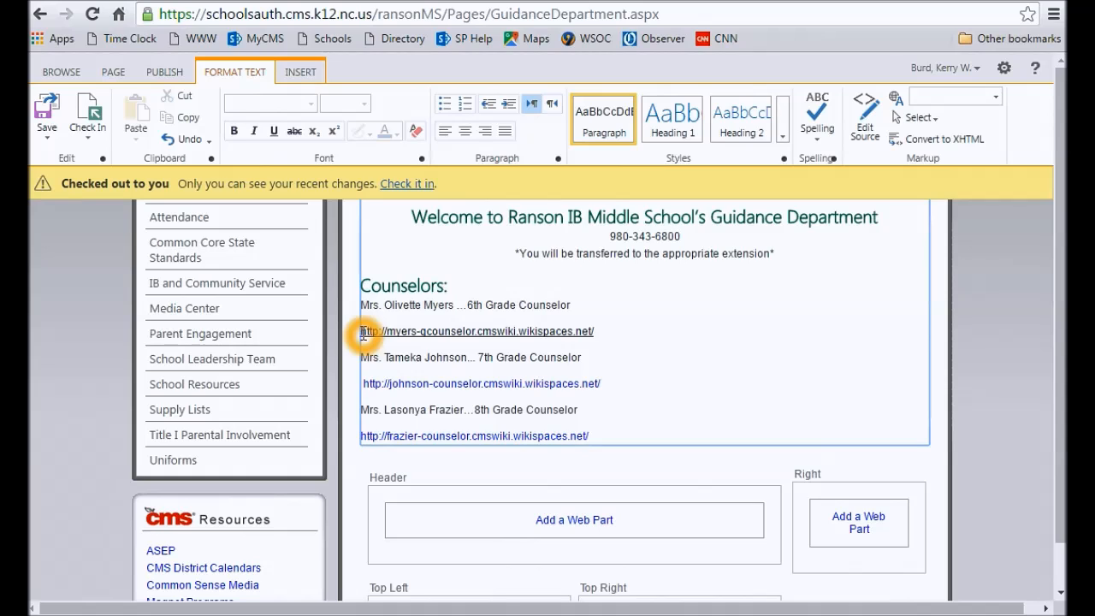
key("BackSpace")
left_click(568, 352)
left_click(567, 357)
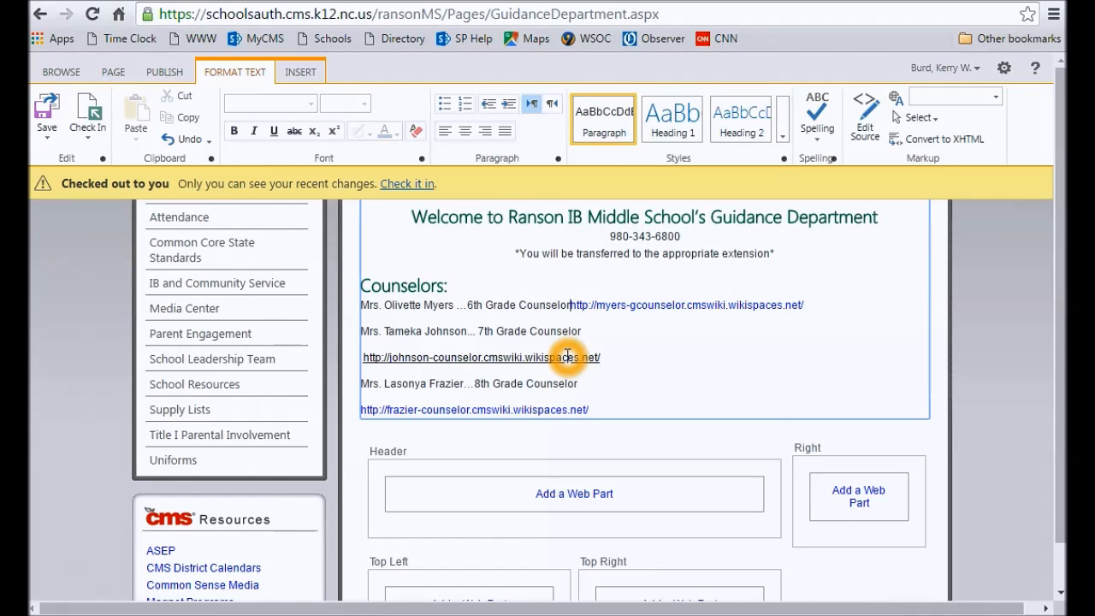
key("shift+Return")
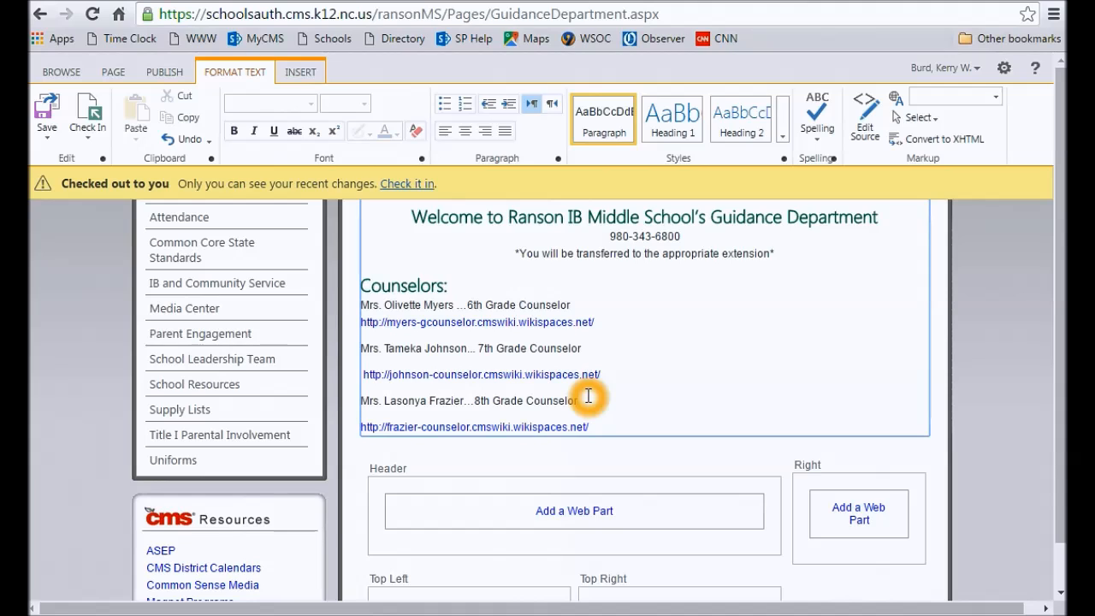
left_click(362, 347)
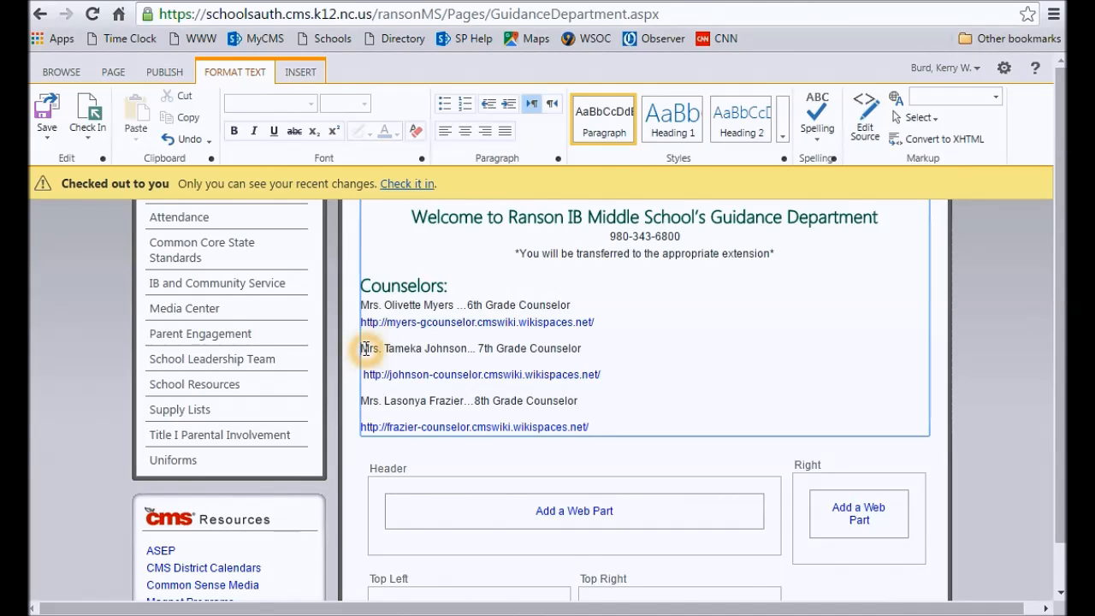
key("BackSpace")
left_click(366, 348)
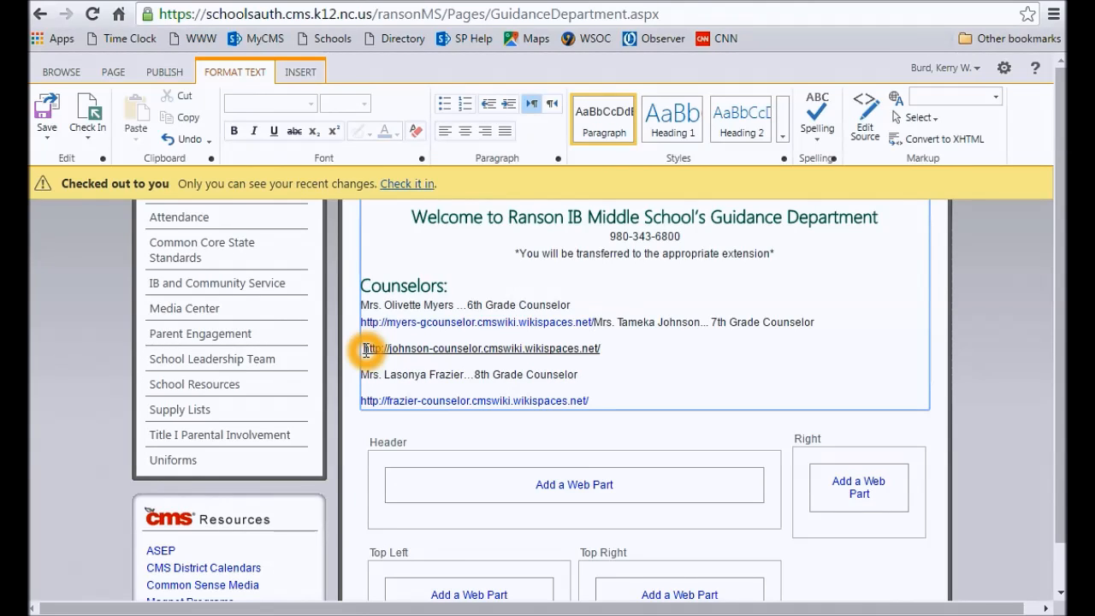
key("Return")
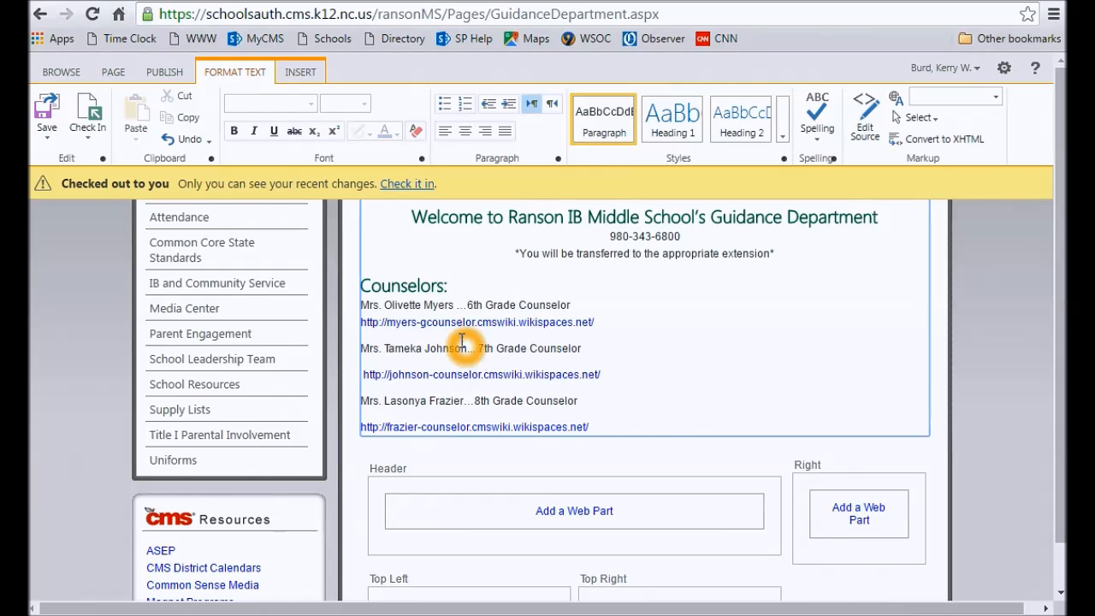
- Place the 7th grade counselor's link directly beneath the name using a single line break instead of a paragraph break
left_click(366, 378)
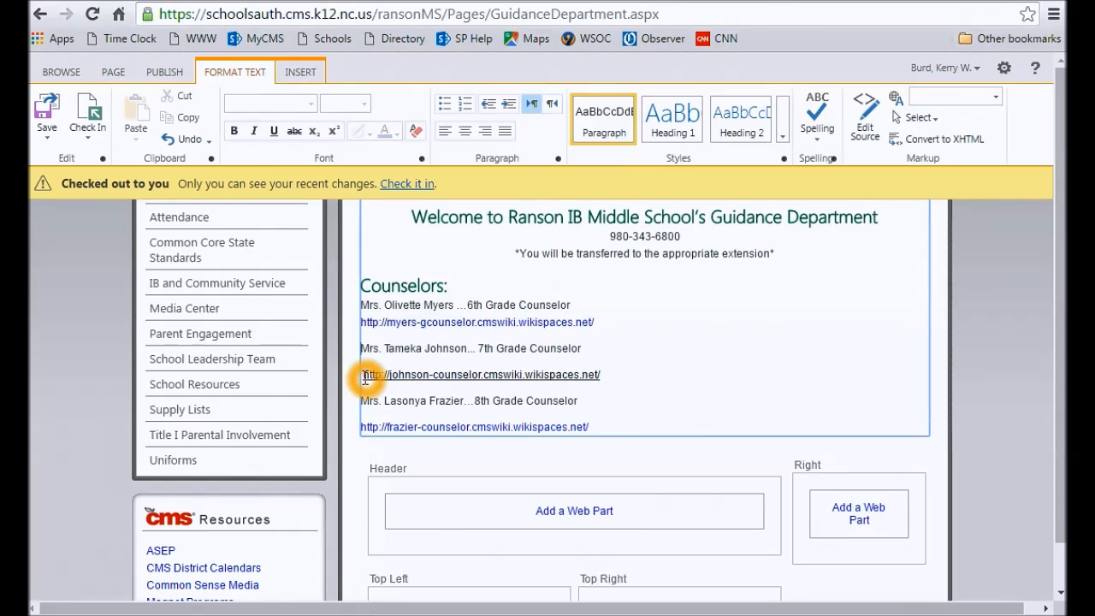
key("BackSpace")
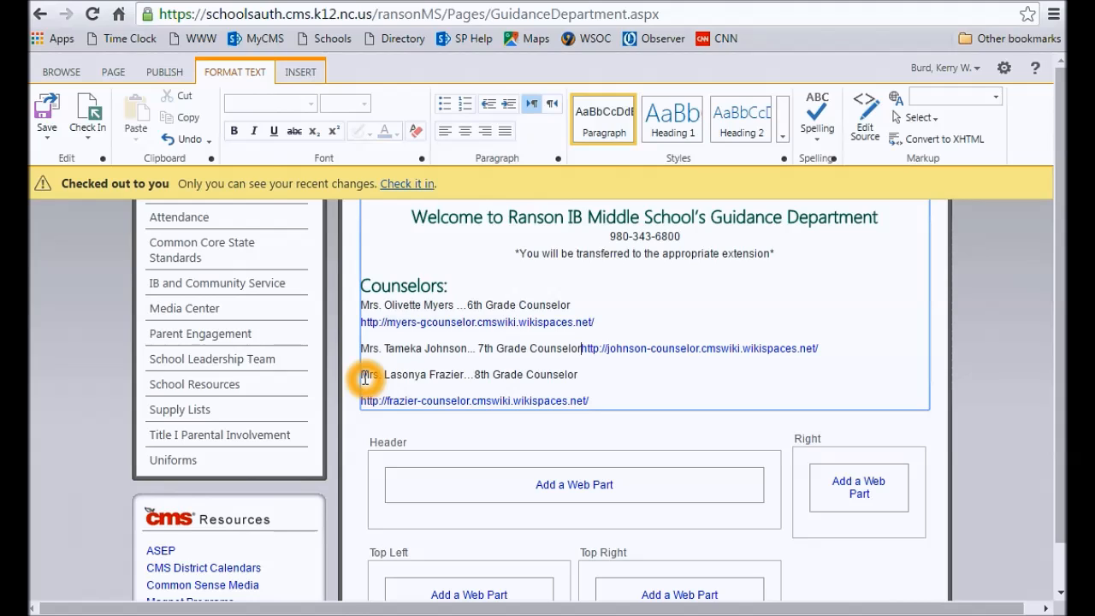
key("Return")
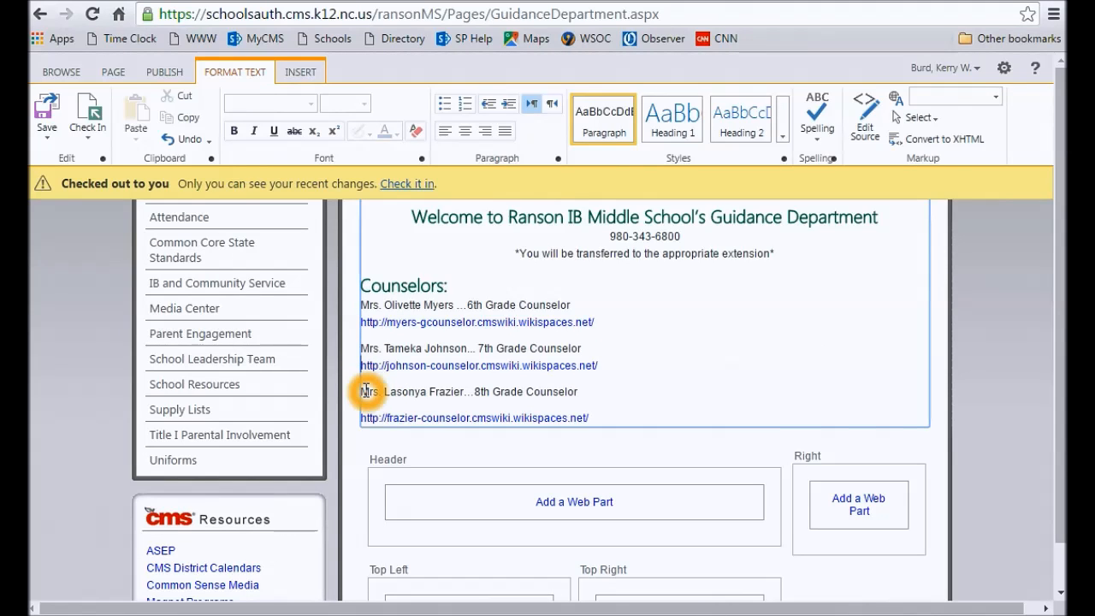
- Replace the paragraph break between the 8th grade counselor's name and link with a single line break
left_click(366, 391)
key("BackSpace")
key("Return")
left_click(362, 417)
key("BackSpace")
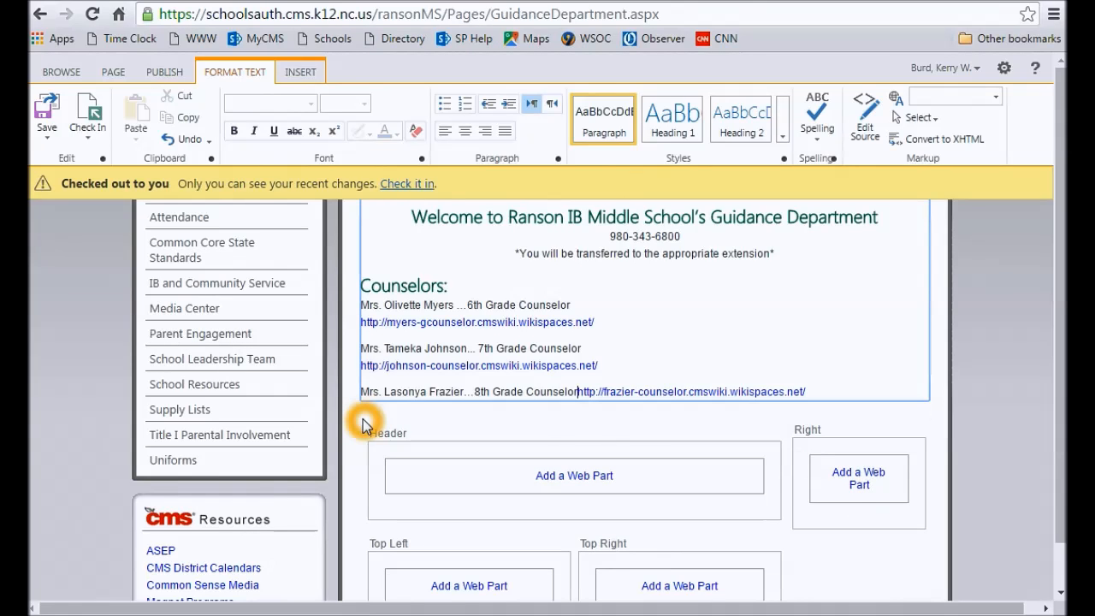
key("shift+Return")
left_click(716, 403)
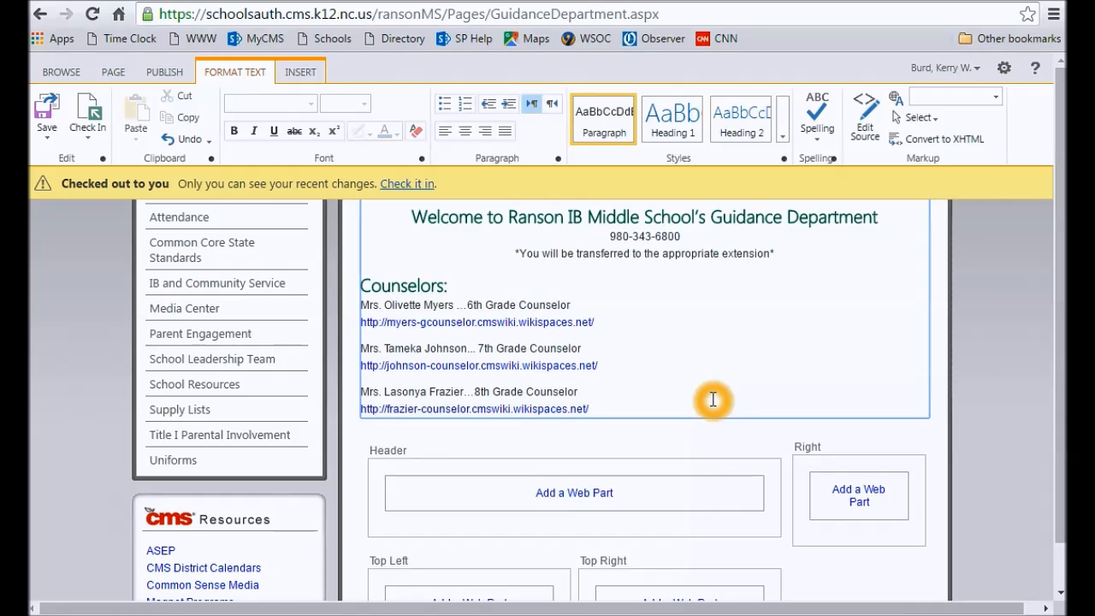
left_click(709, 399)
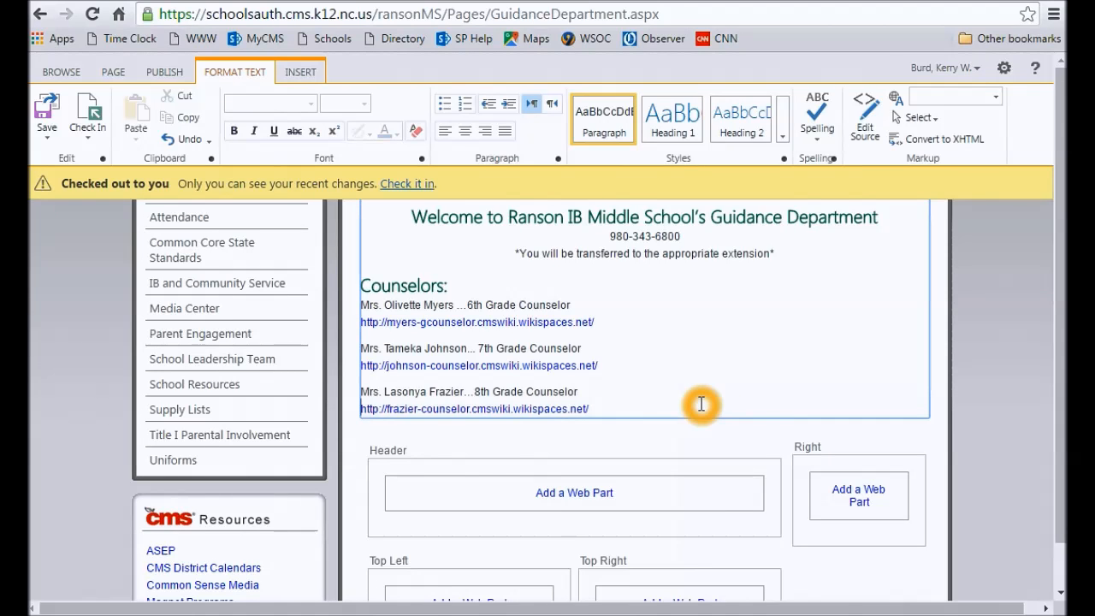
scroll(701, 403, "up", 2)
scroll(704, 398, "down", 3)
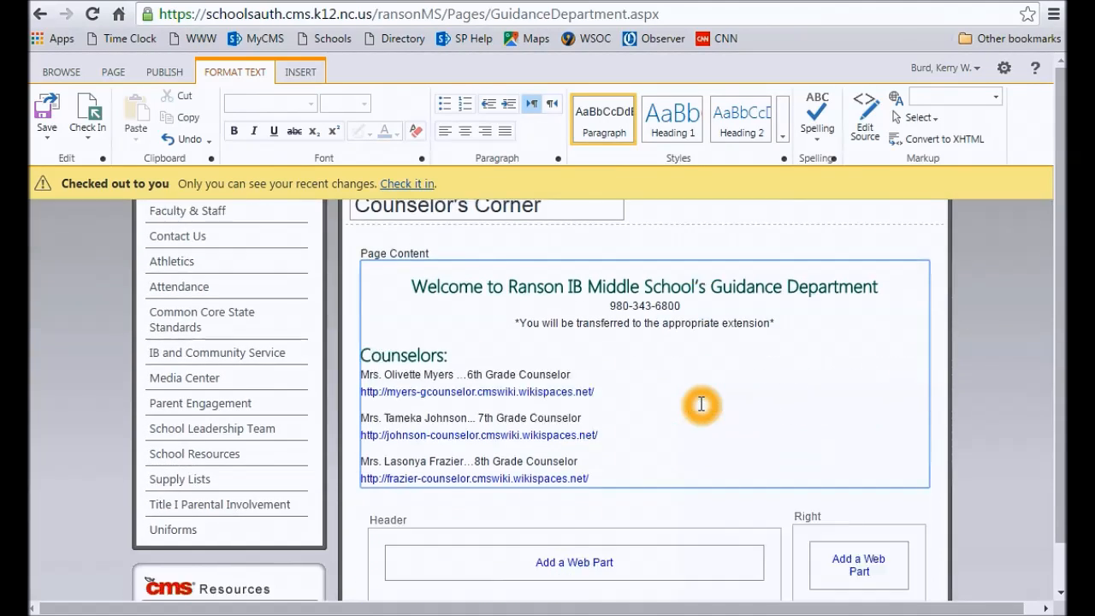
scroll(683, 363, "up", 1)
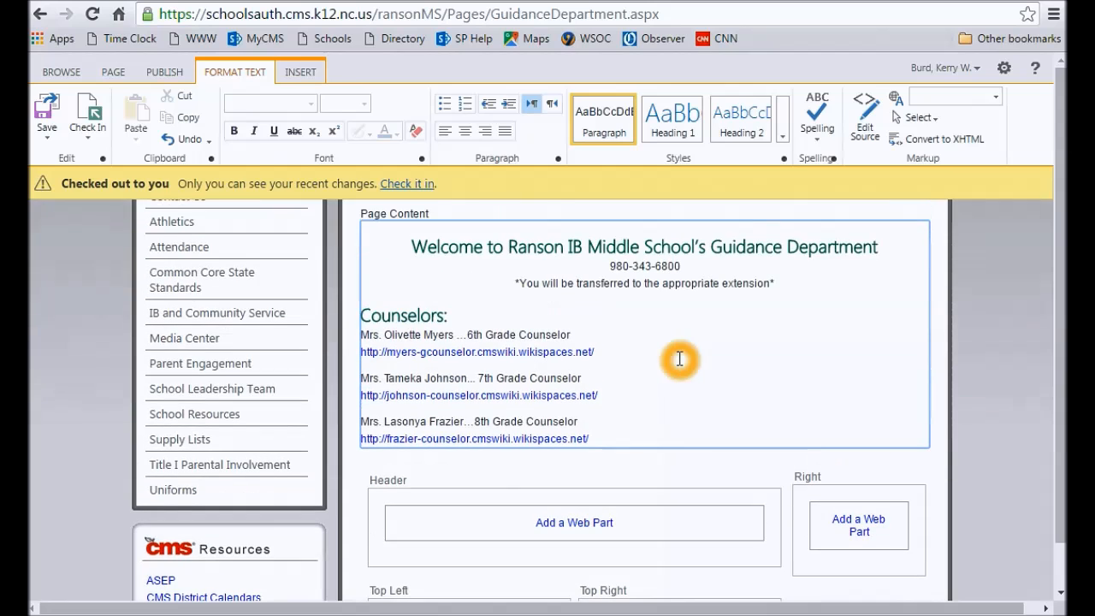
left_click(588, 360)
scroll(547, 394, "up", 1)
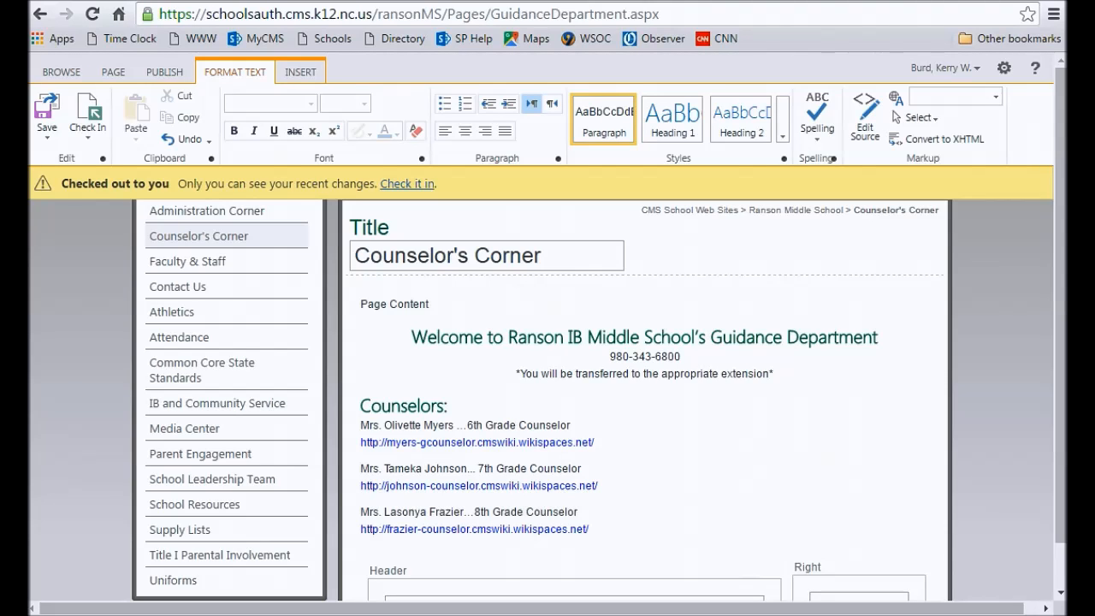
- Copy the full web address shown beneath the 6th grade counselor's name
left_click(596, 440)
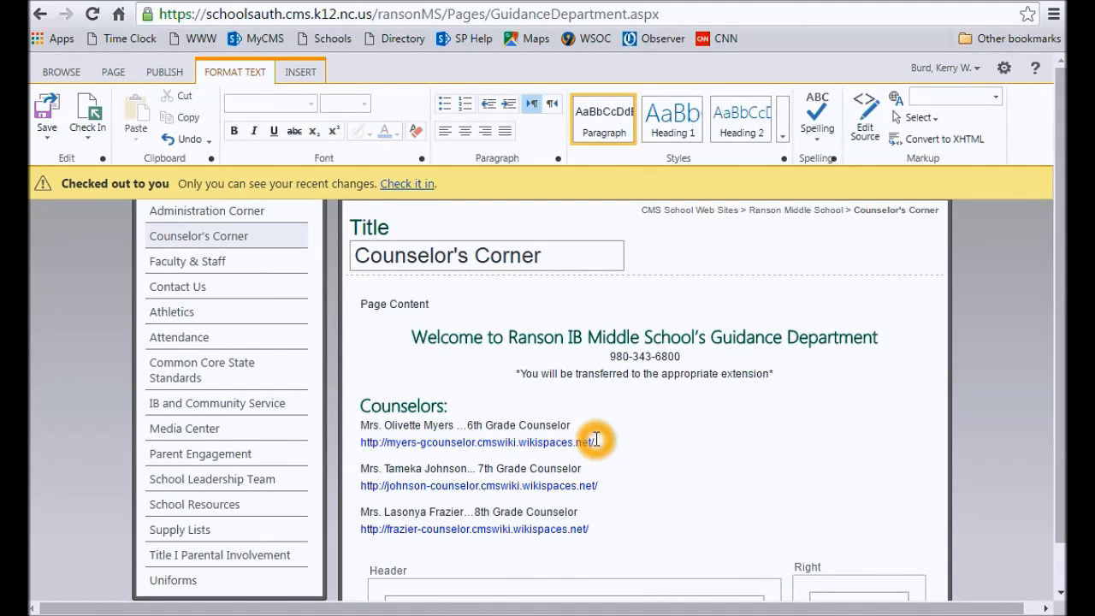
left_click_drag(597, 441, 365, 445)
key("ctrl+c")
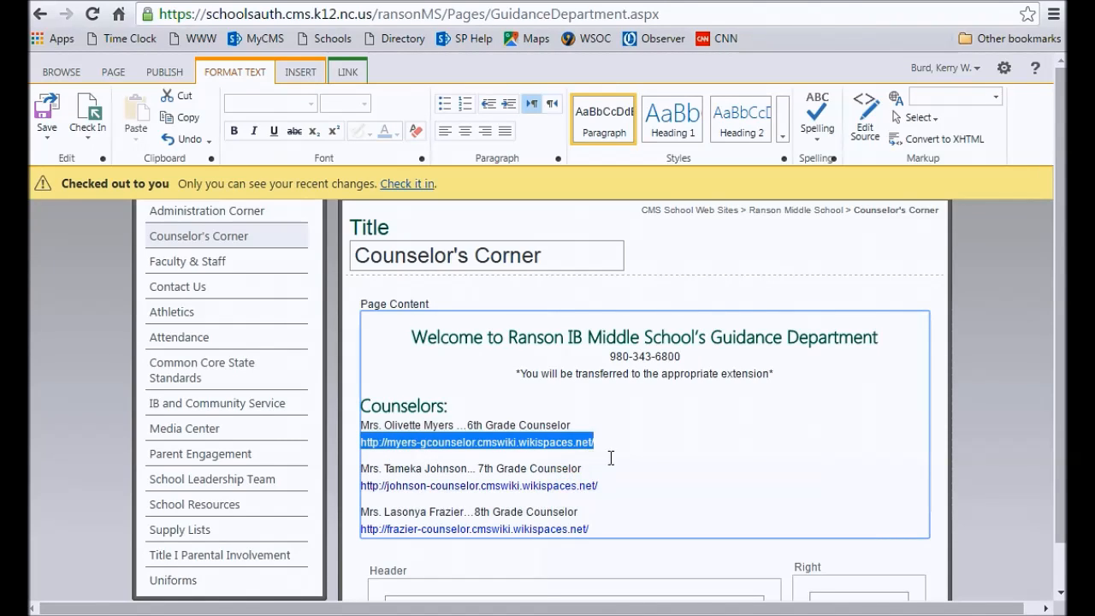
- Add "Website" after the 6th grade counselor's name, remove the ellipsis and put "6th Grade Counselor" on its own line
left_click(577, 422)
left_click(370, 445)
left_click(574, 423)
left_click(469, 426)
left_click(456, 425)
left_click(455, 425)
type("Website")
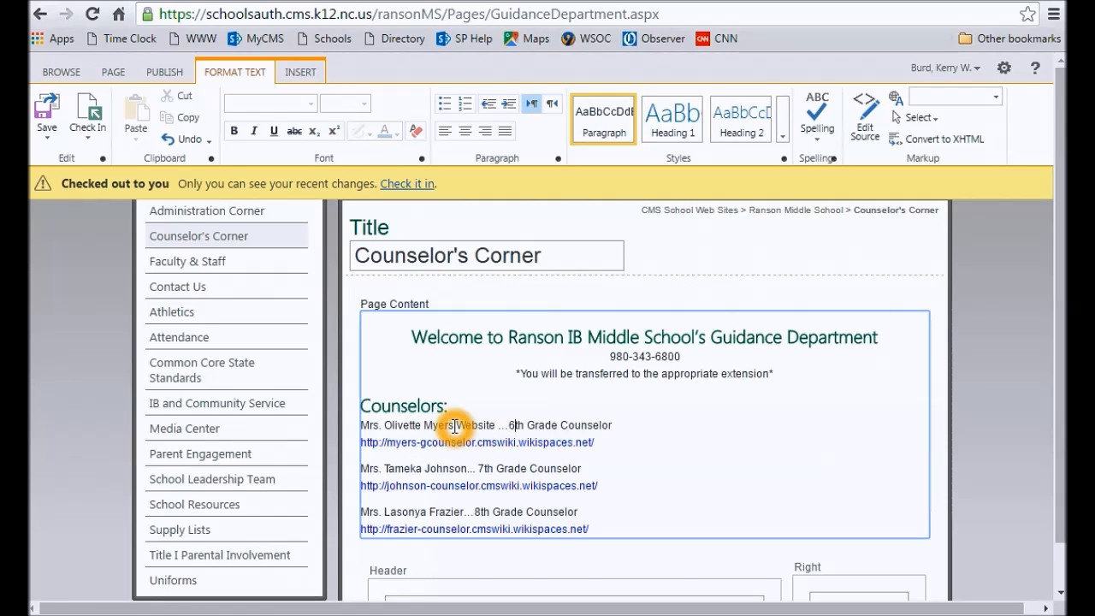
key("BackSpace")
key("BackSpace")
key("Return")
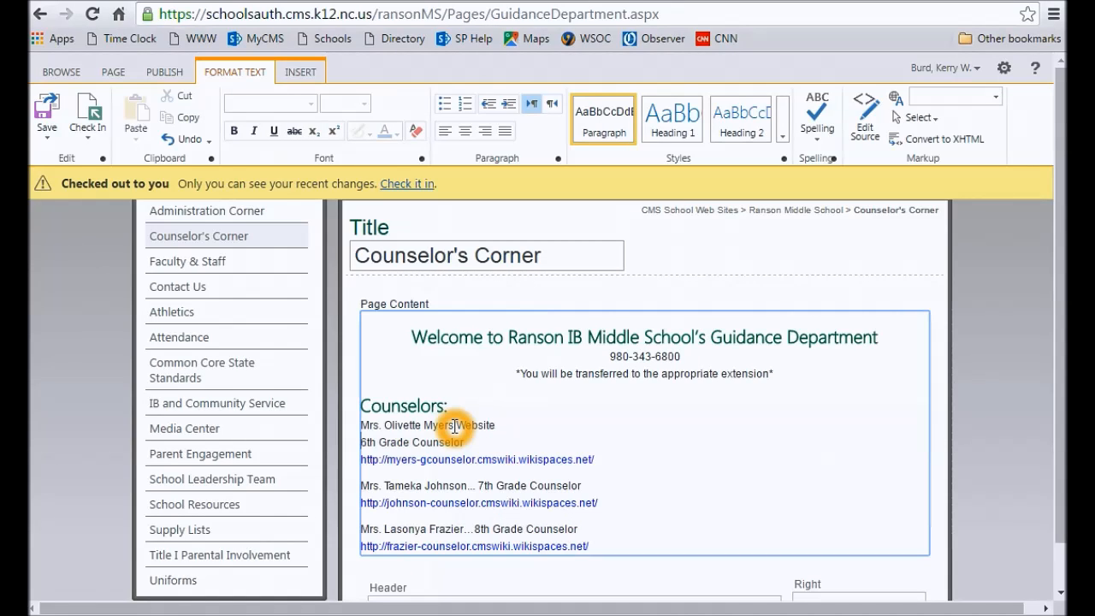
- Turn the word "Website" after the 6th grade counselor's name into a hyperlink to the copied web address
left_click(495, 424)
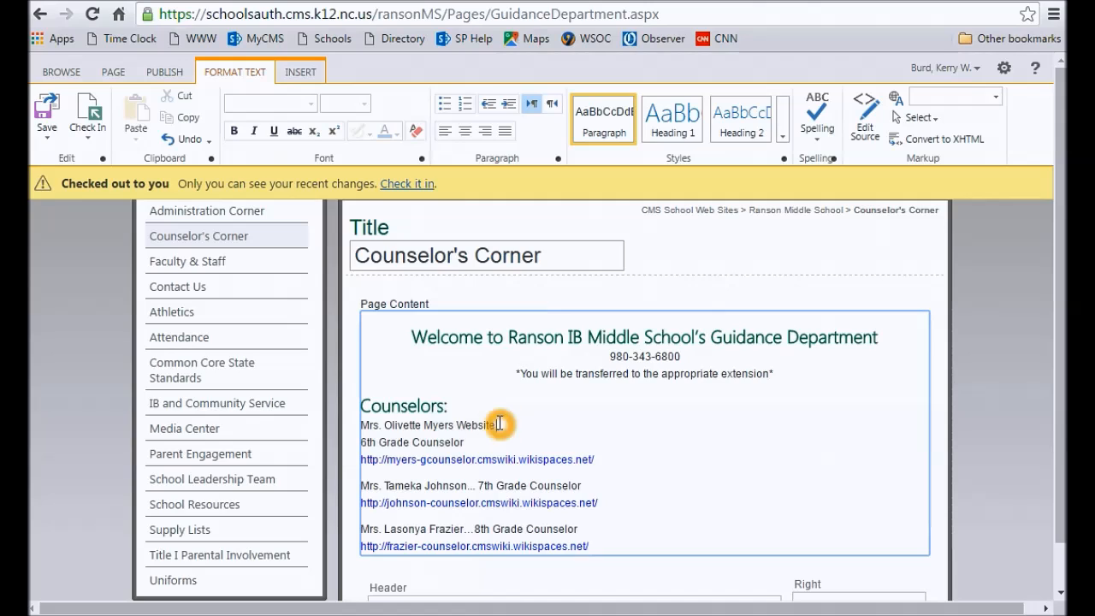
left_click_drag(497, 426, 461, 420)
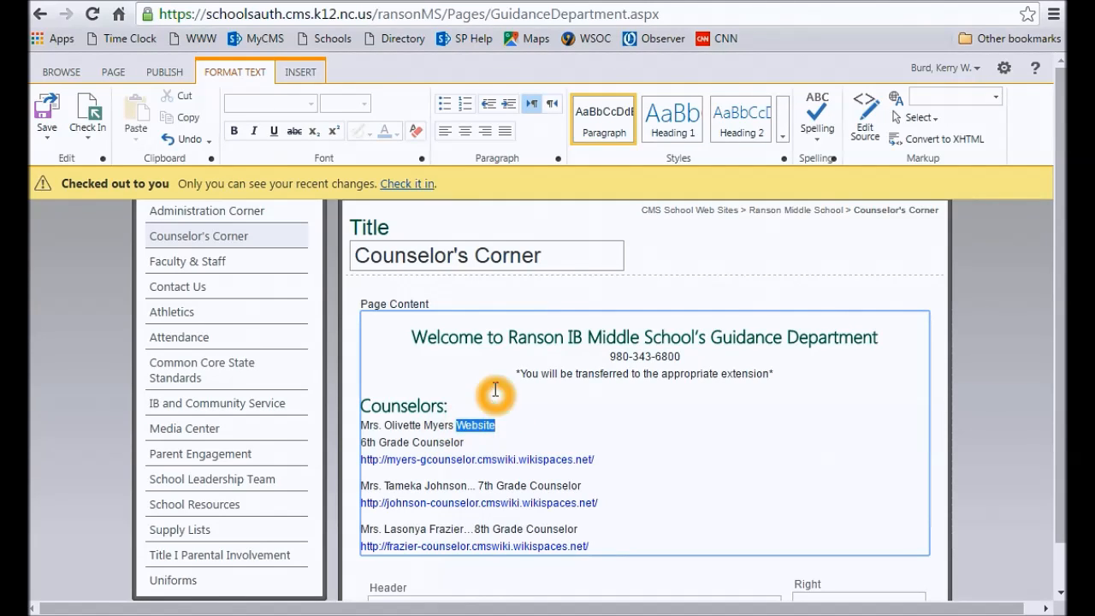
left_click(298, 70)
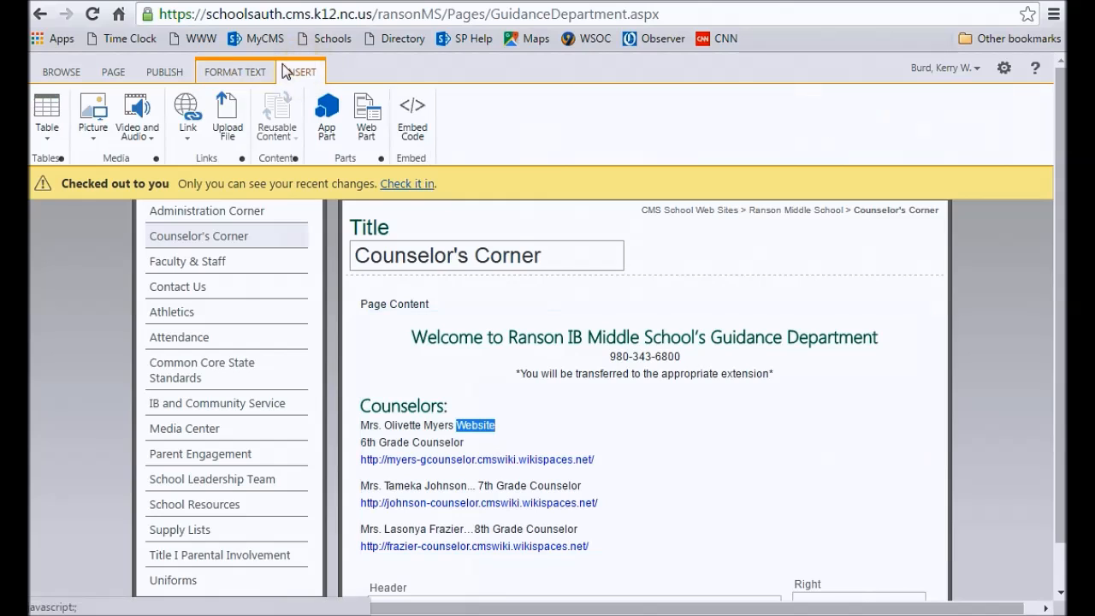
left_click(188, 133)
left_click(193, 183)
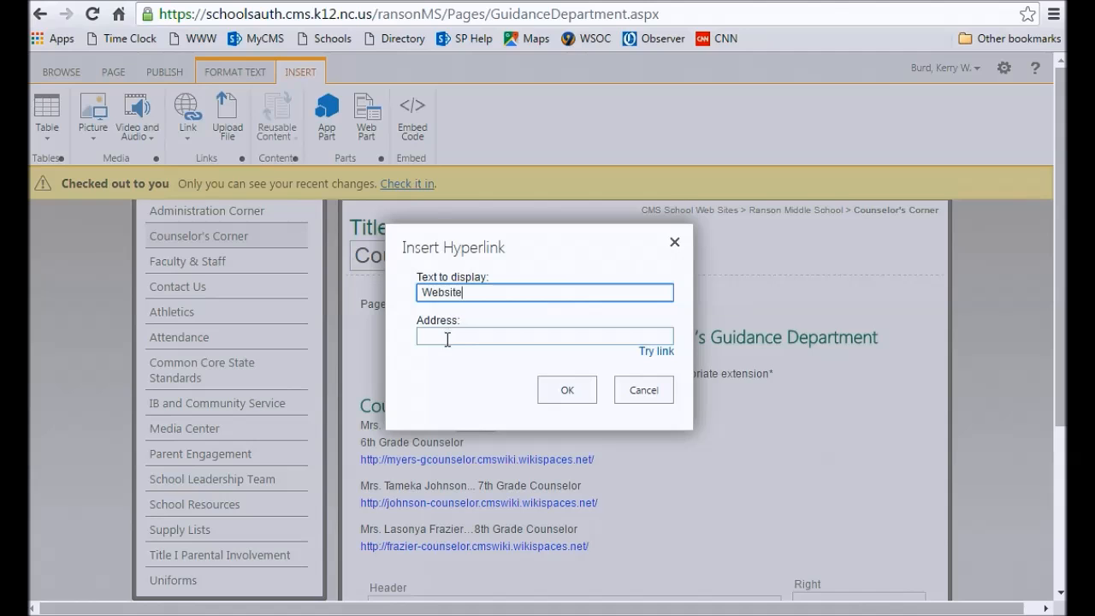
left_click(447, 337)
key("ctrl+v")
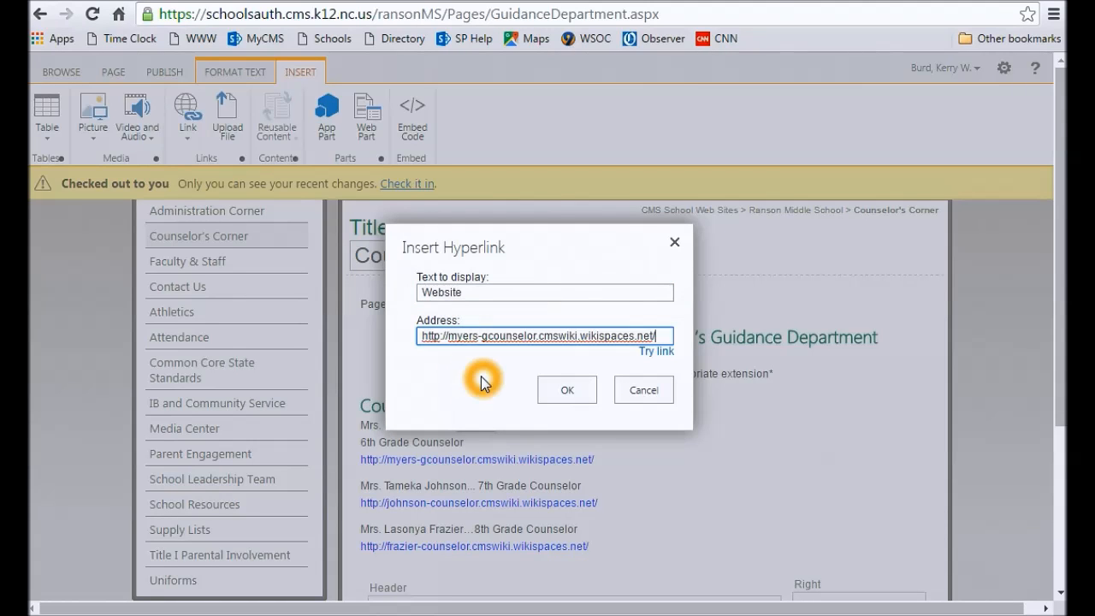
left_click(569, 393)
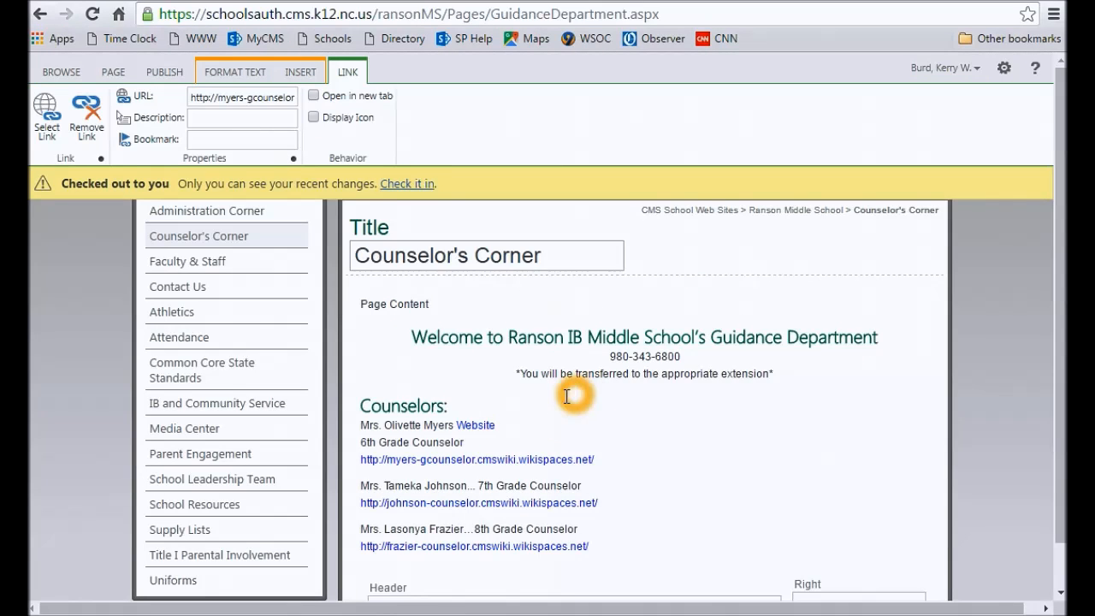
- Set the 6th grade counselor's "Website" link to open in a new tab
mouse_move(494, 424)
left_mouse_down()
mouse_move(465, 417)
mouse_move(511, 425)
left_mouse_up()
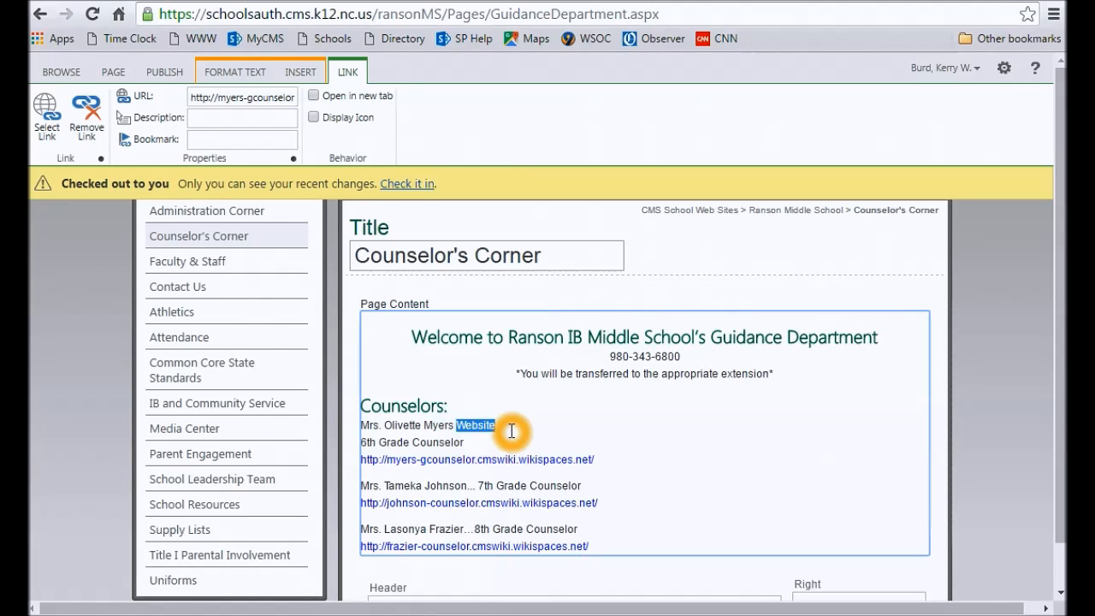
left_click(314, 99)
left_click(313, 99)
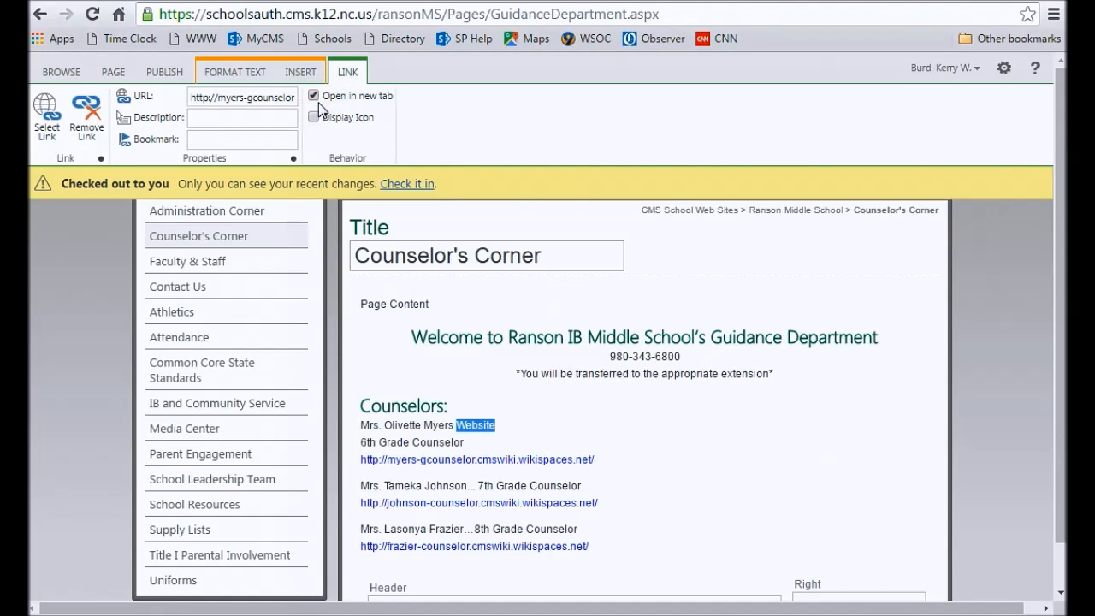
- Add the note "(Opens In New Window)" after the 6th grade counselor's "Website" link
left_click(498, 452)
left_click(502, 425)
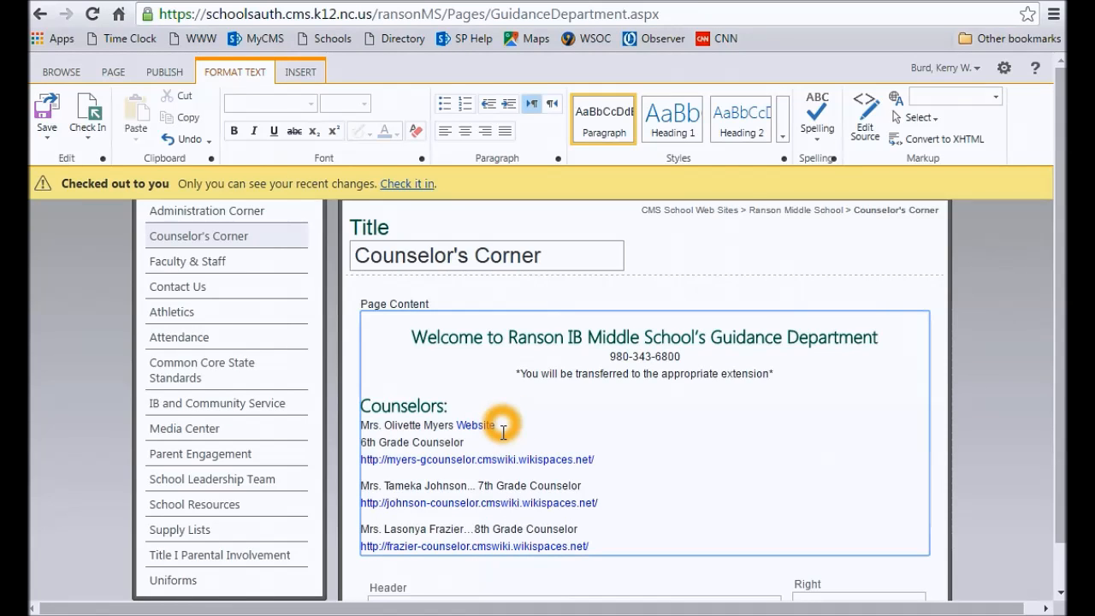
type("(Opens In New Window")
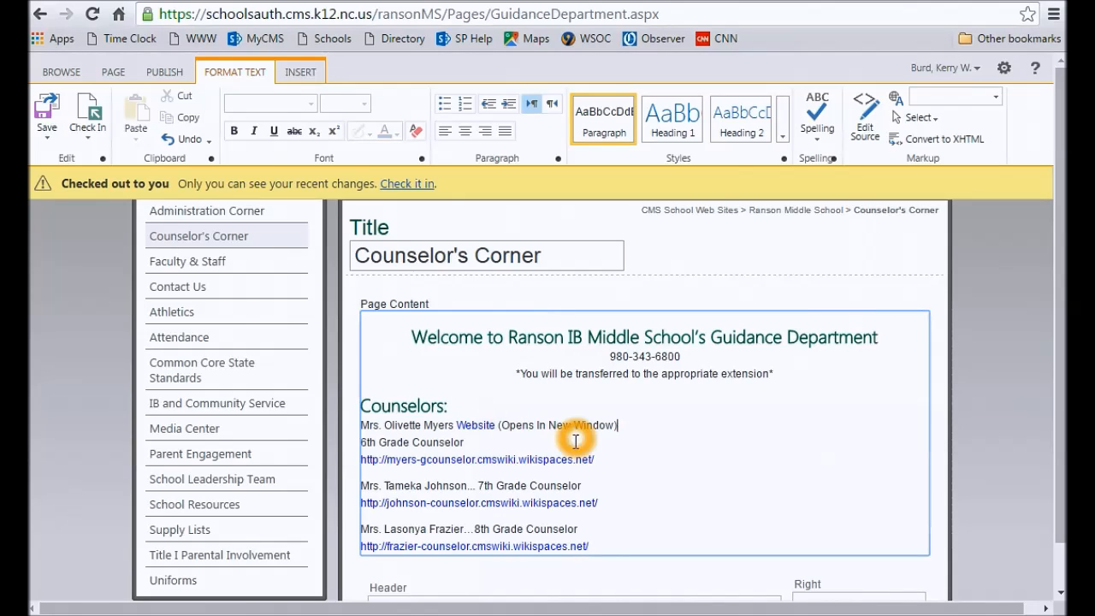
left_click(486, 450)
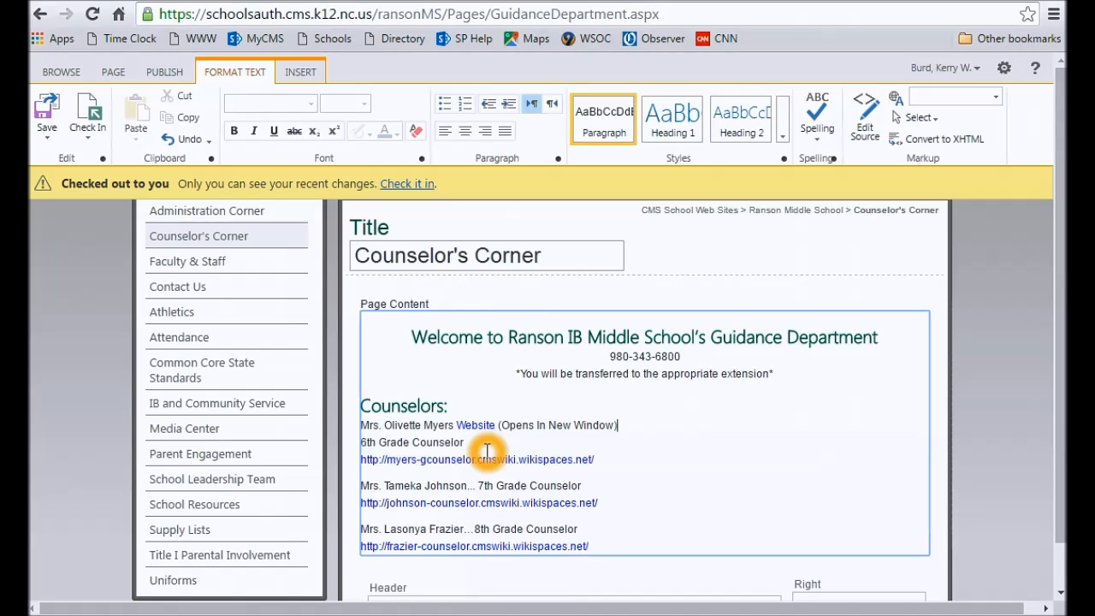
left_click(502, 425)
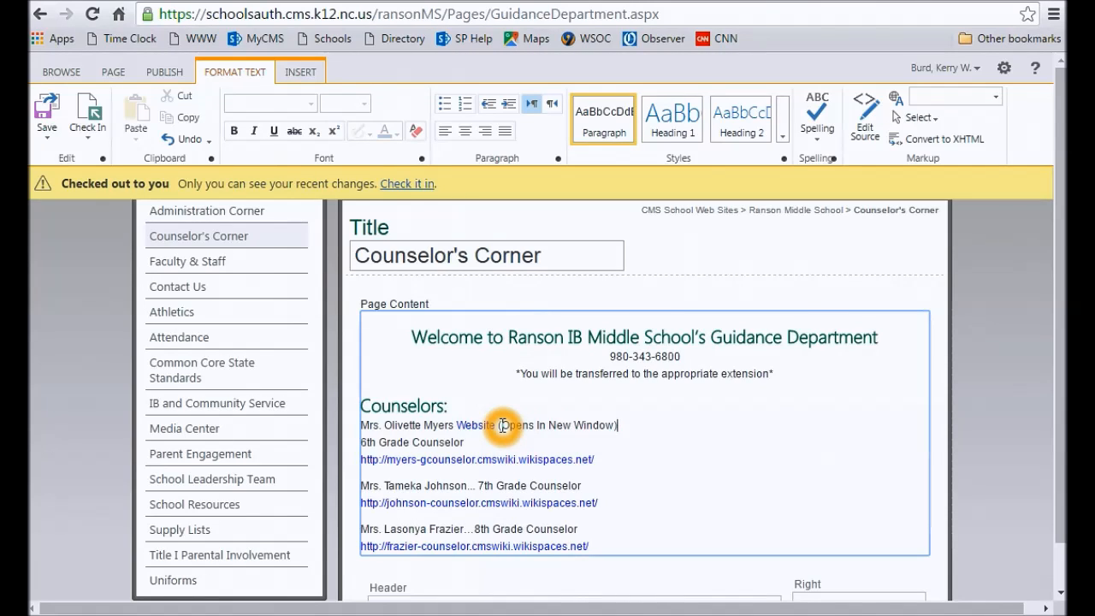
left_click(494, 430)
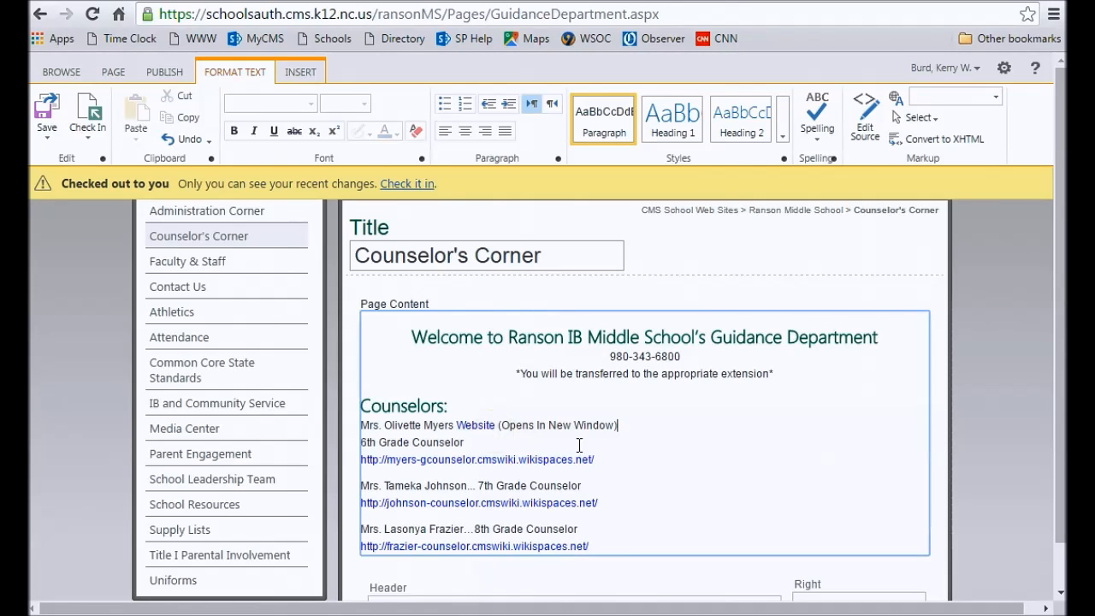
- Delete the written-out web address below "6th Grade Counselor" together with its leftover empty line
left_click_drag(595, 460, 361, 465)
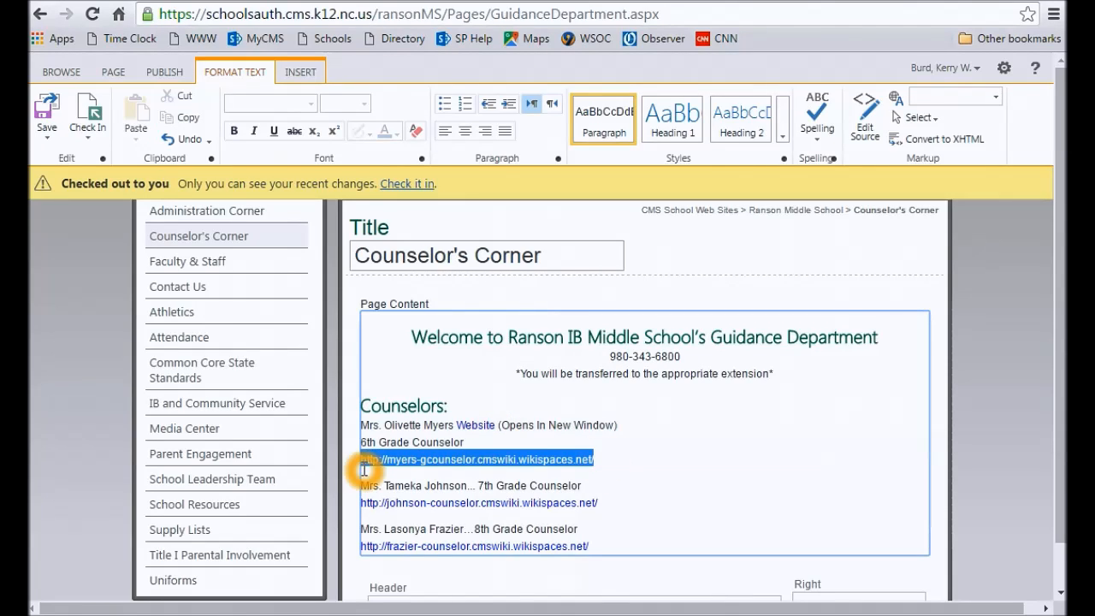
key("Delete")
left_click(612, 470)
key("BackSpace")
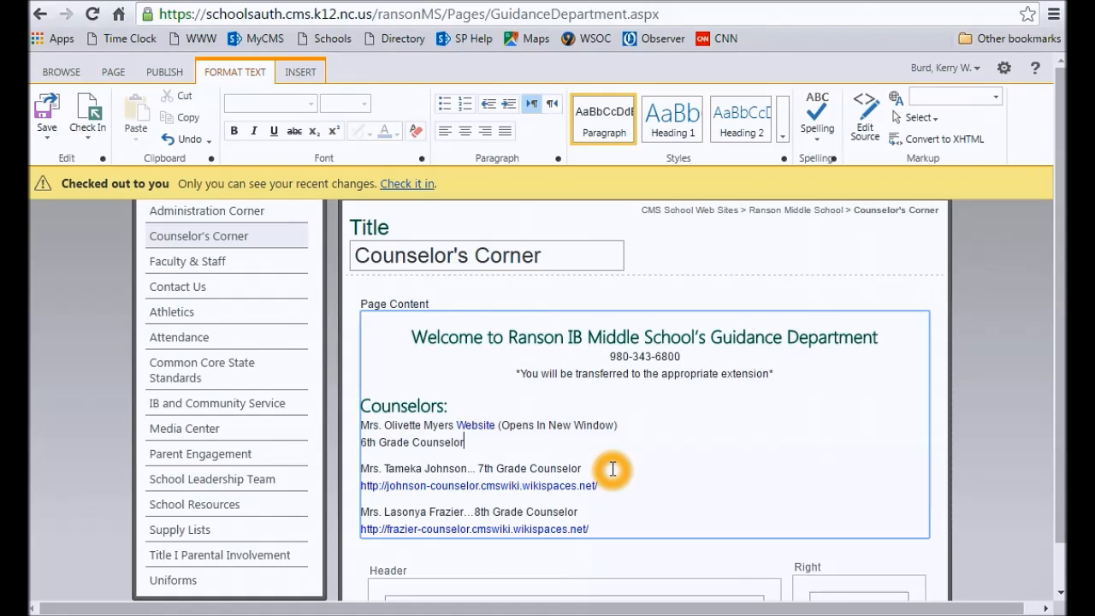
- Add "Website" after the 7th grade counselor's name, remove the ellipsis and put "7th Grade Counselor" on its own line
left_click_drag(601, 482, 361, 485)
left_click(470, 468)
type("Website")
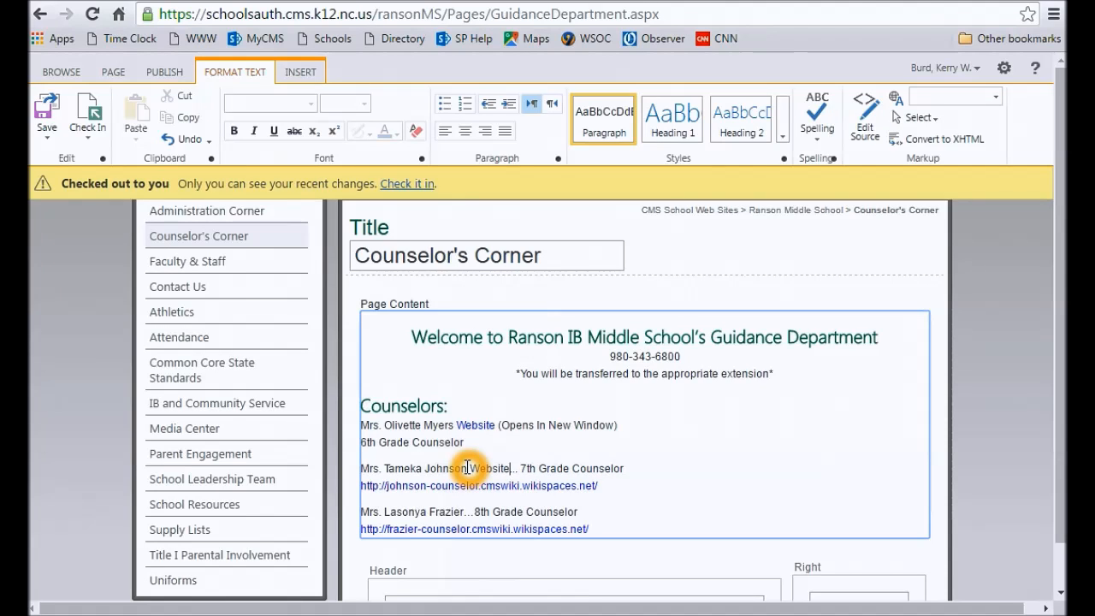
key("BackSpace")
key("BackSpace")
key("BackSpace")
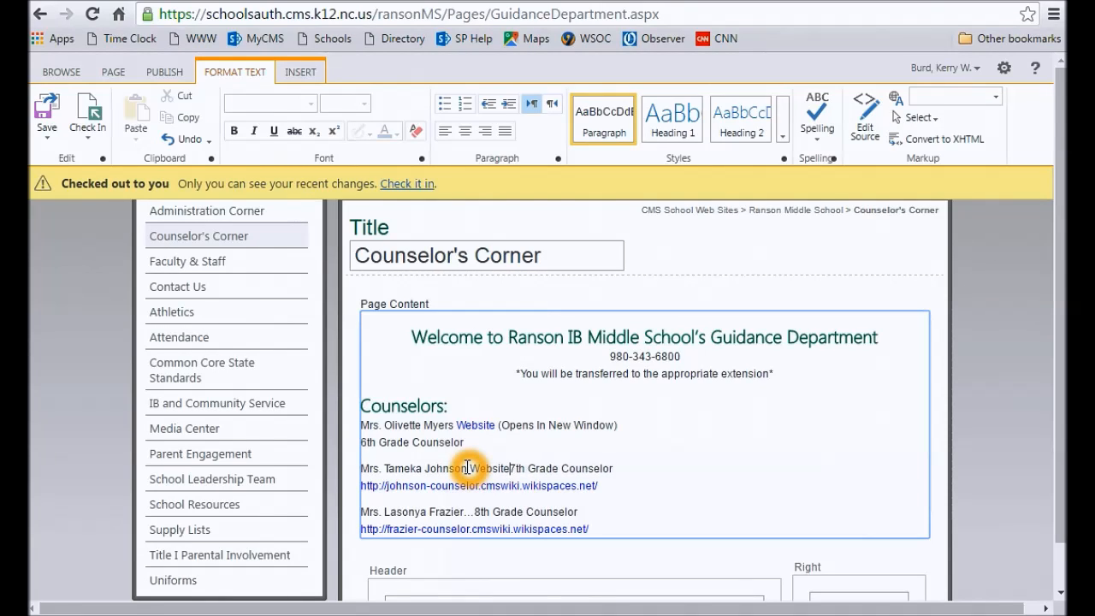
key("Return")
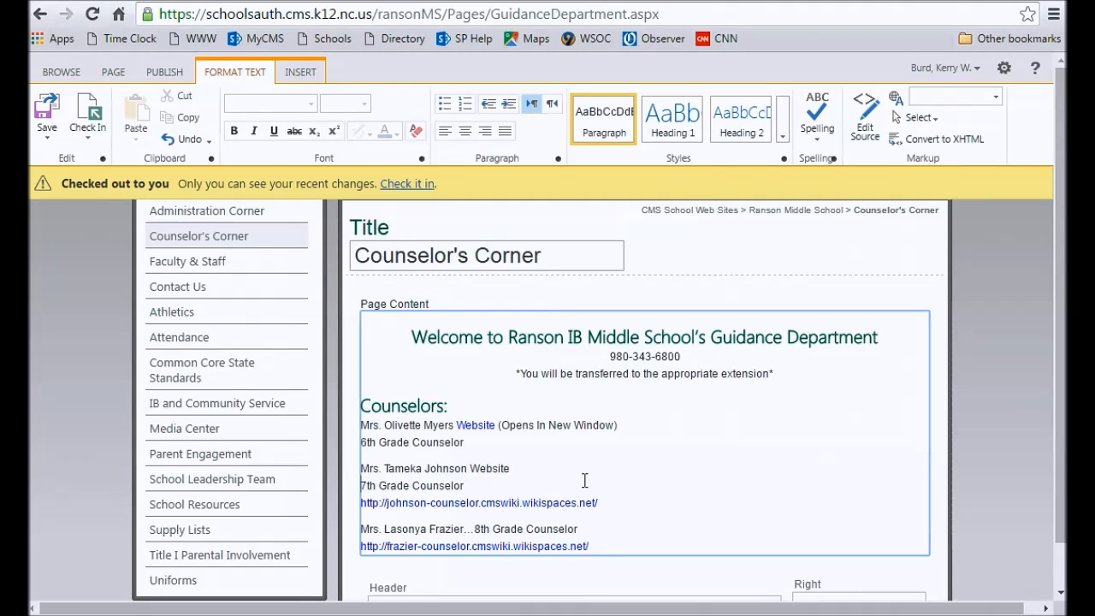
- Add the note "(Opens in New Window)" after "Website" on the 7th grade counselor's line
left_click_drag(597, 503, 373, 503)
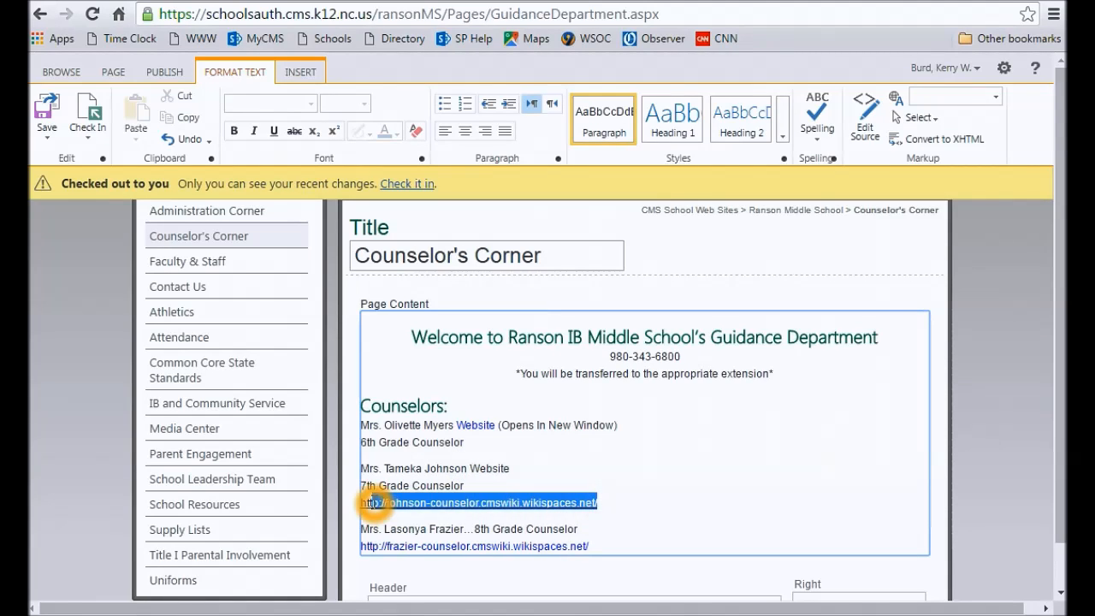
left_click(373, 503)
left_click(505, 467)
left_click(513, 468)
left_click(509, 473)
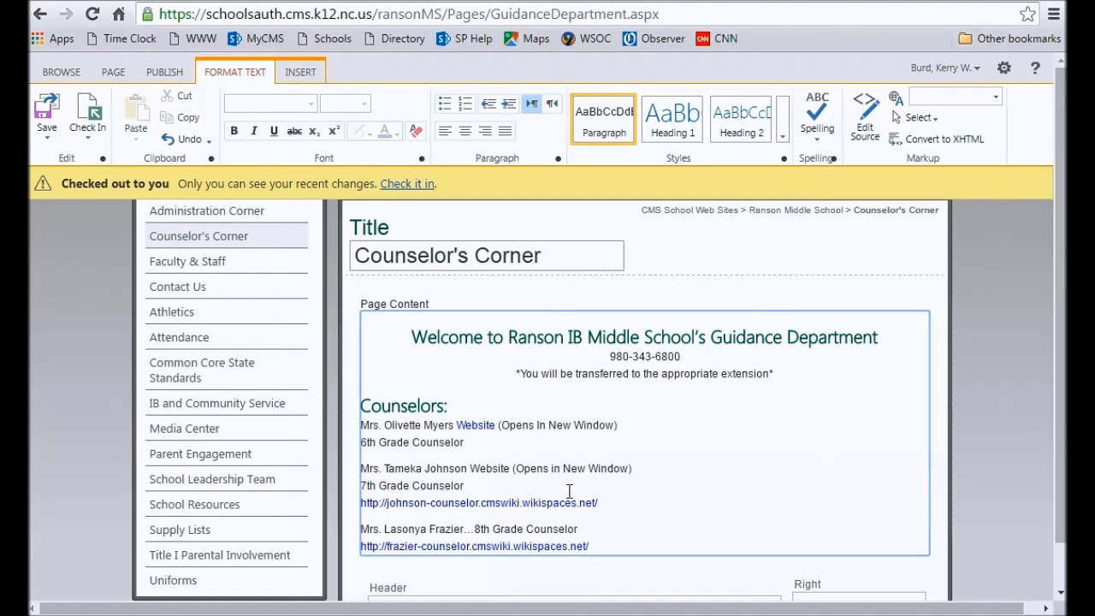
- Link the 7th grade counselor's "Website" text to the web address written below "7th Grade Counselor"
left_click_drag(602, 503, 357, 503)
key("ctrl+c")
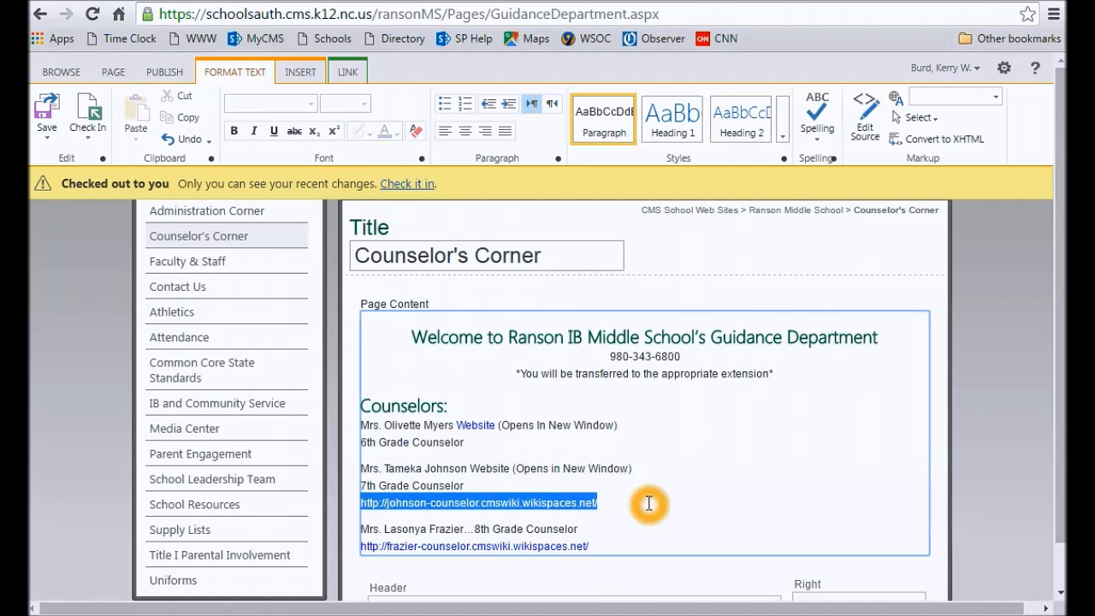
left_click_drag(472, 469, 511, 468)
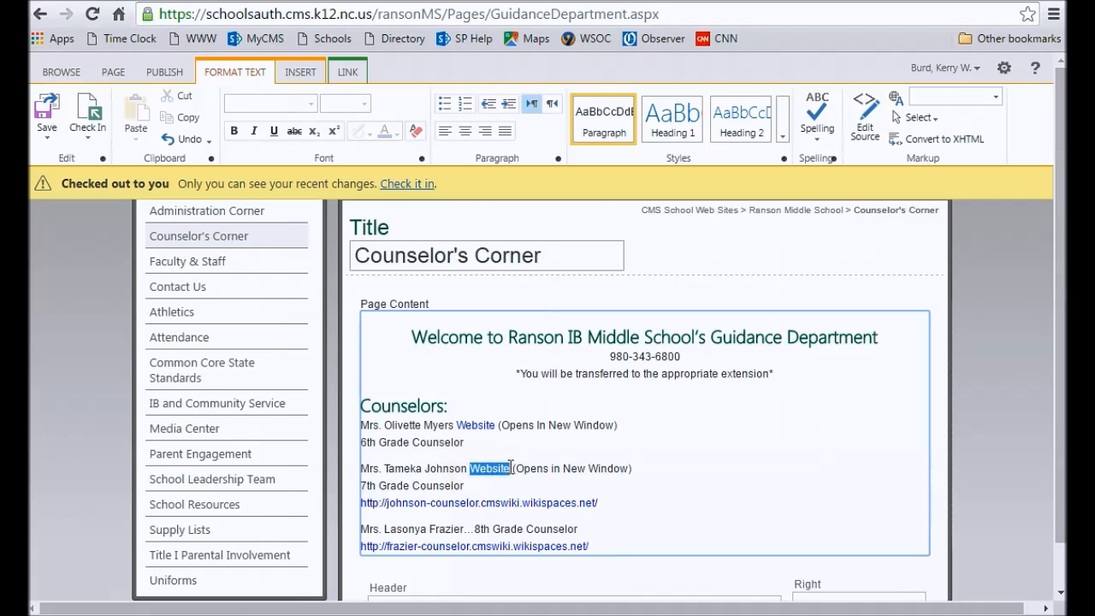
left_click(303, 73)
left_click(187, 115)
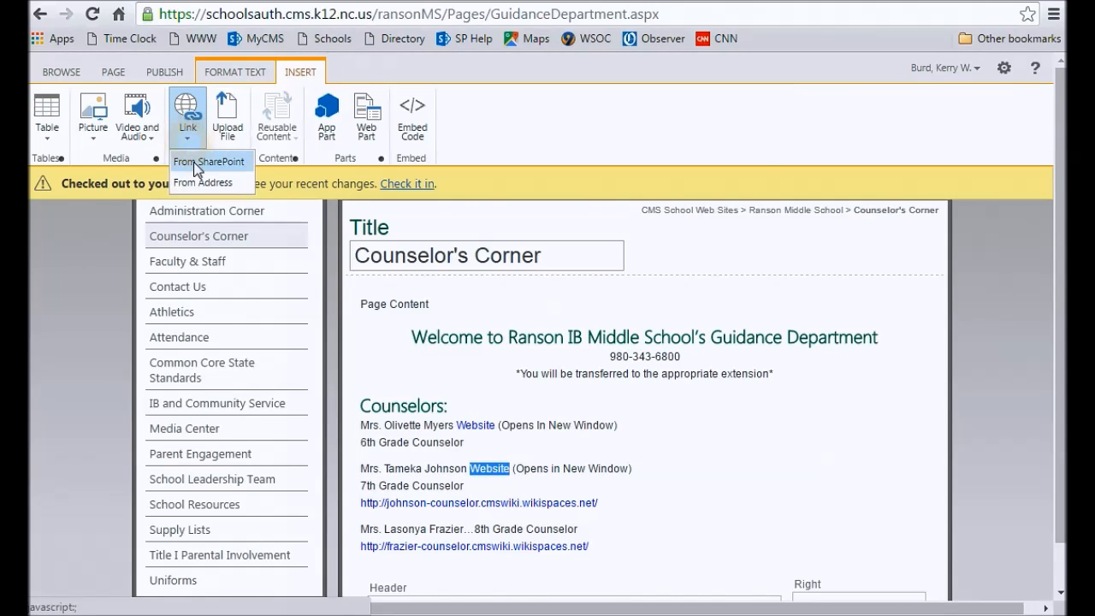
left_click(196, 178)
left_click(454, 335)
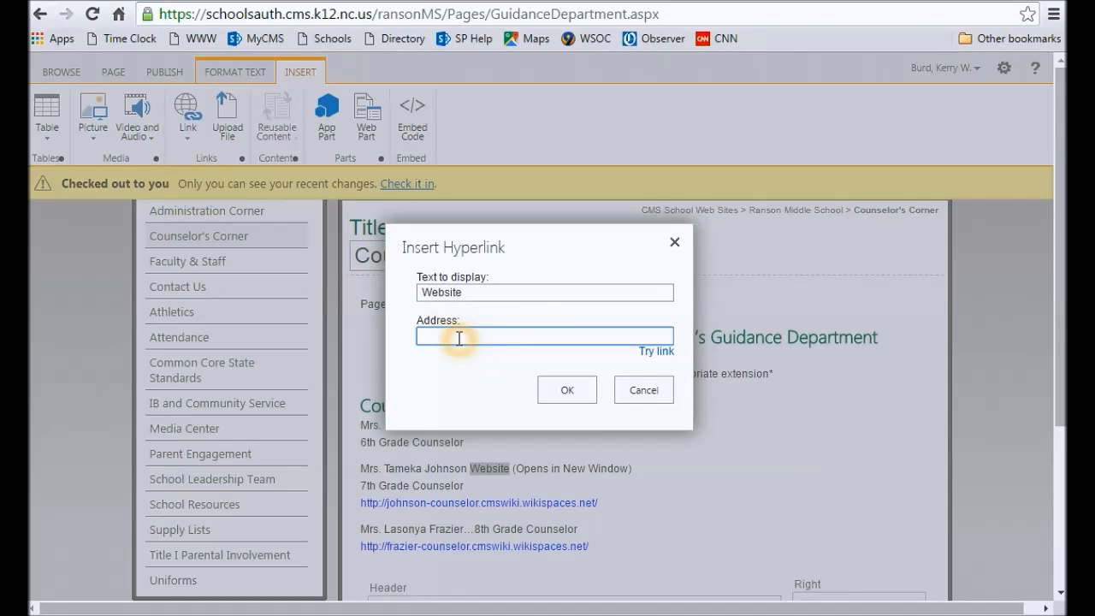
key("ctrl+v")
left_click(564, 390)
- Set the 7th grade counselor's "Website" link to open in a new tab and delete the written-out web address below "7th Grade Counselor"
left_click(476, 470)
left_click_drag(470, 468, 511, 468)
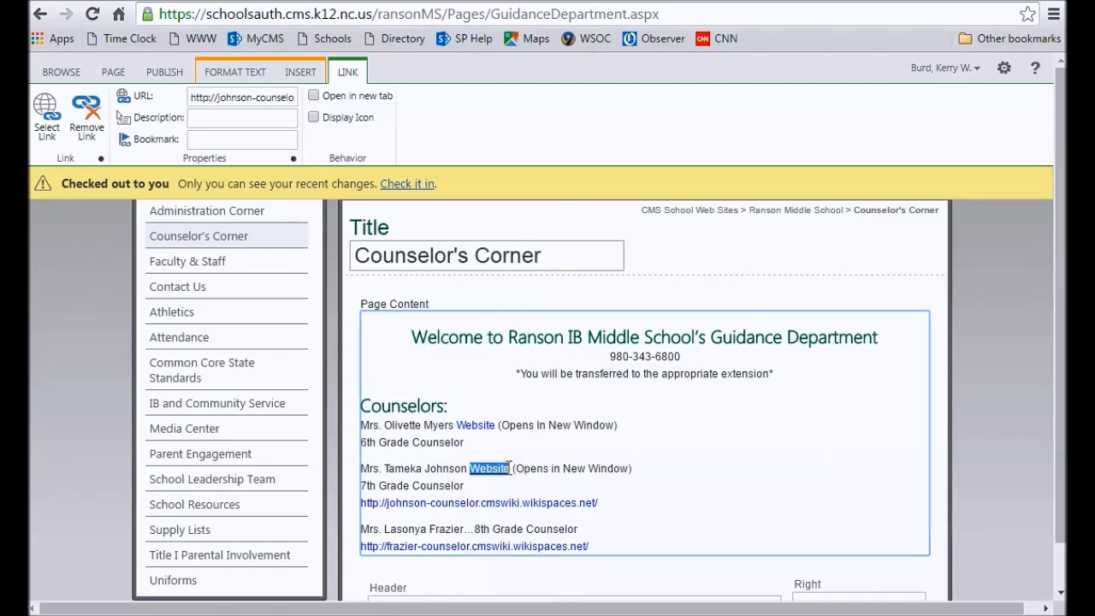
left_click(314, 95)
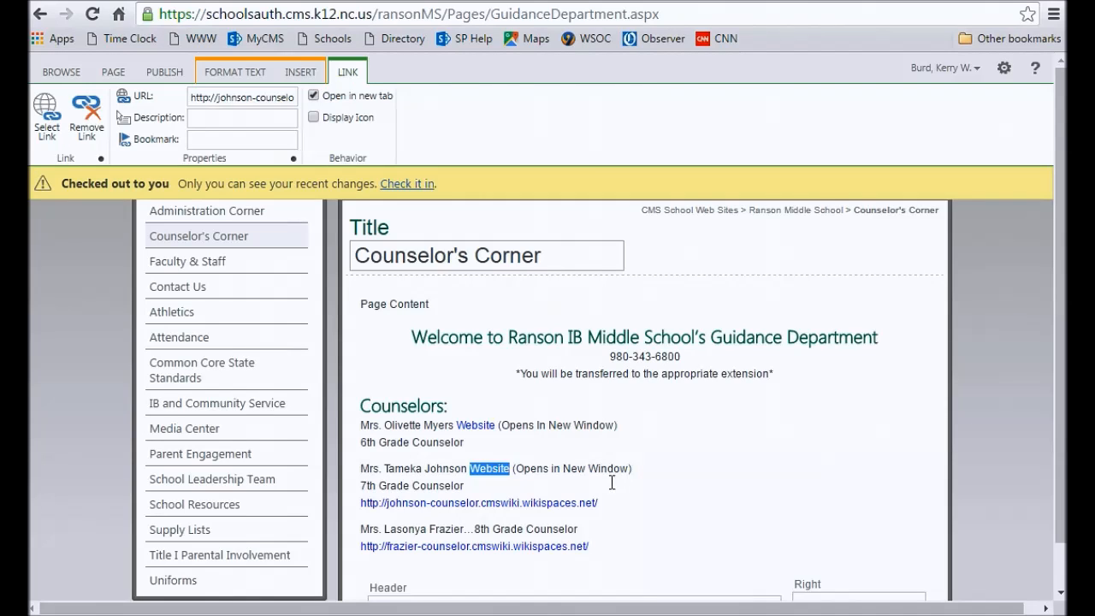
left_click_drag(610, 506, 362, 514)
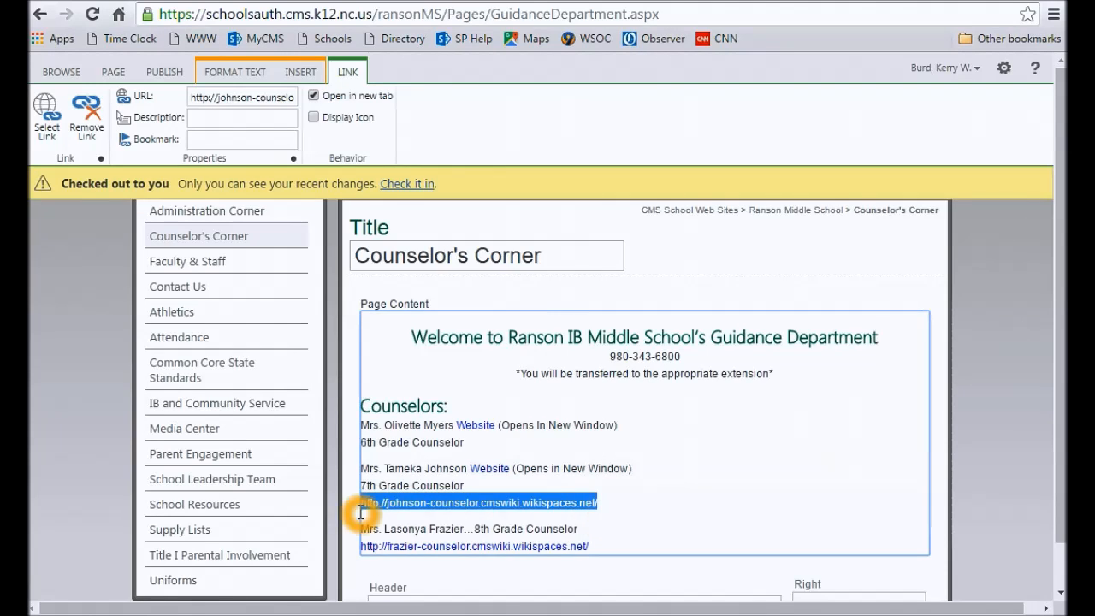
key("Delete")
- Replace the ellipsis after the 8th grade counselor's name with "Website (Opens in New Window)" and put "8th Grade Counselor" on its own line
left_click(467, 530)
left_click_drag(468, 530, 473, 532)
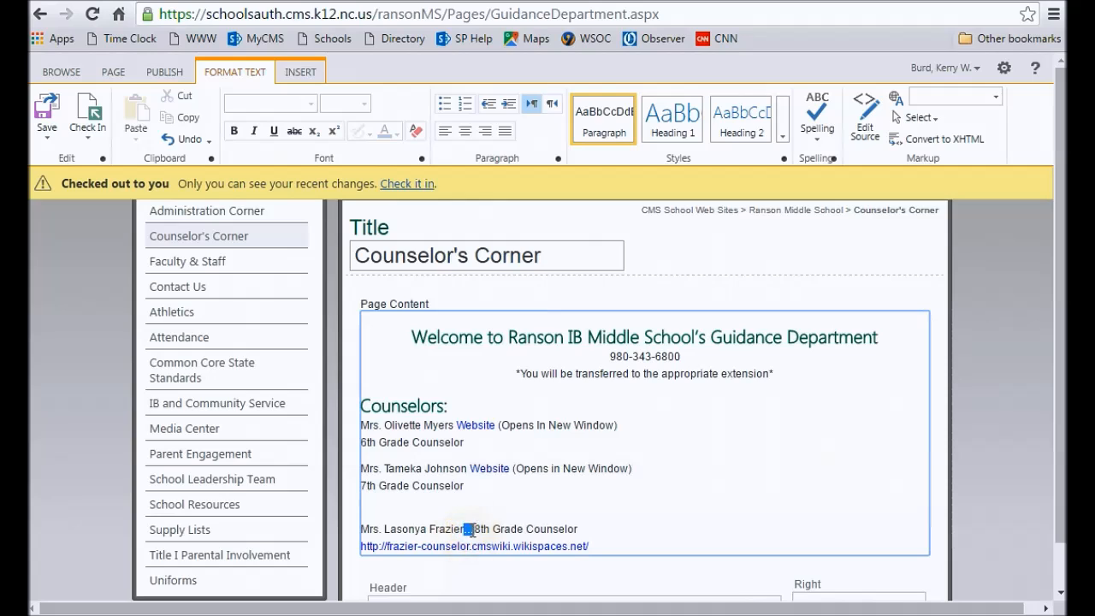
left_click(475, 528)
type("Websi")
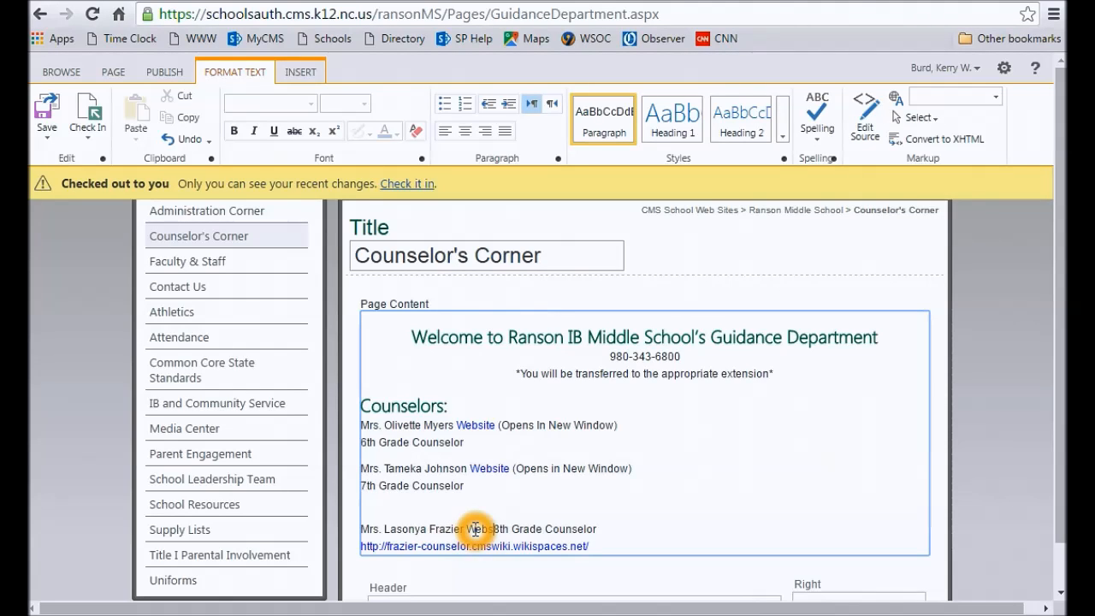
type("te (Opens")
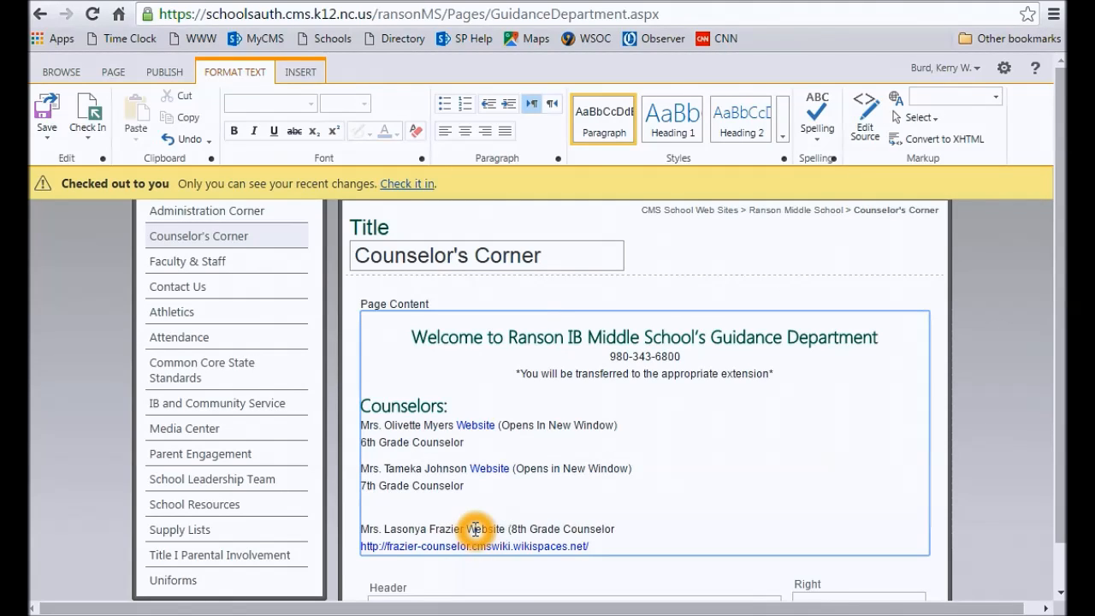
type(" in New Window")
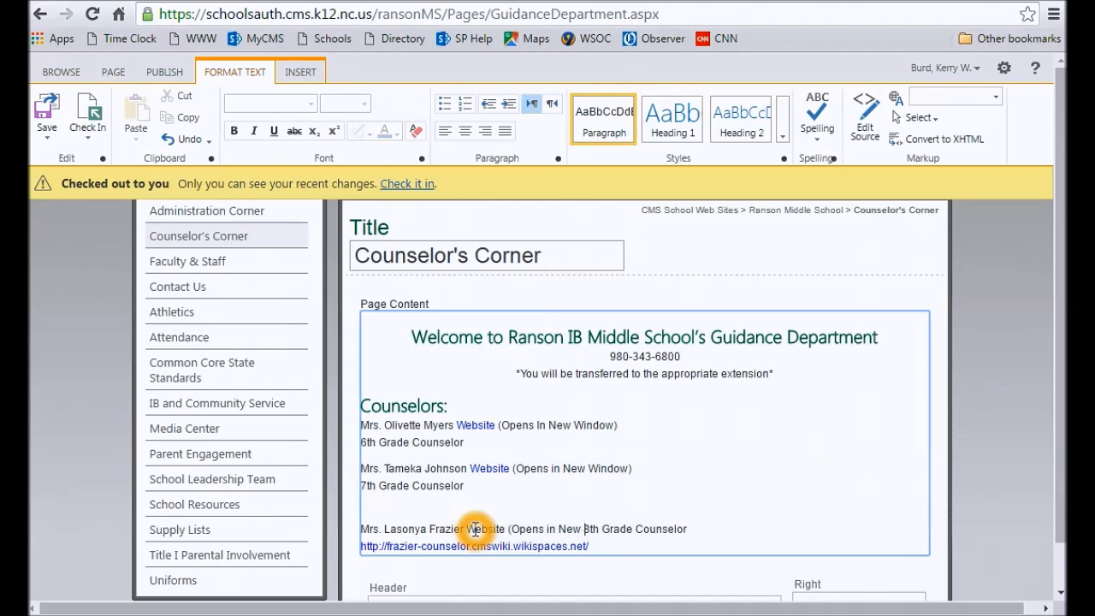
type(")")
key("Return")
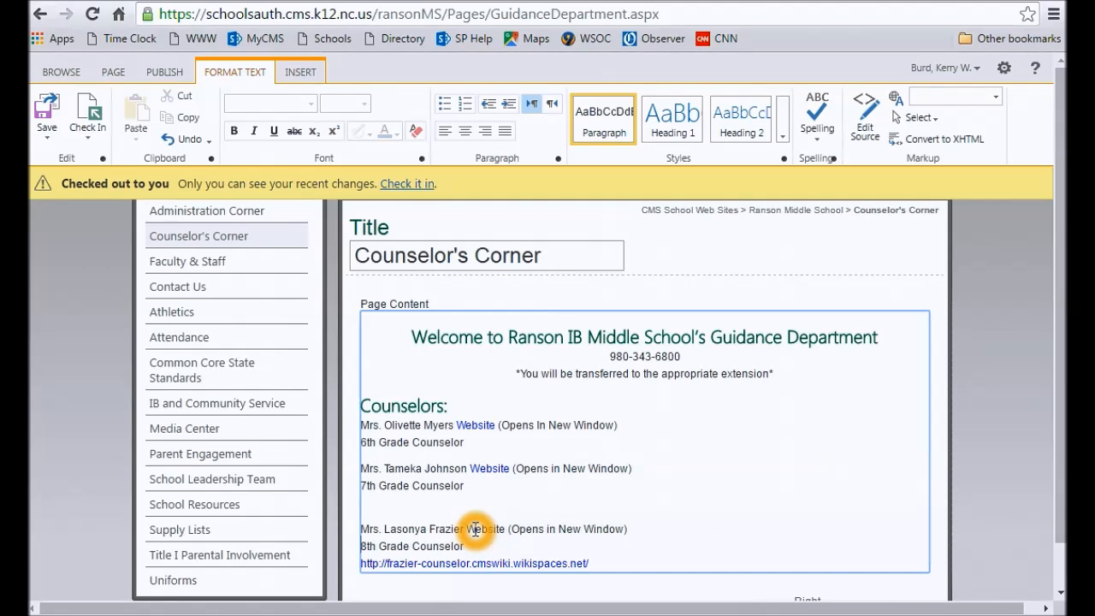
- Link the 8th grade counselor's "Website" text to the web address written below "8th Grade Counselor"
left_click_drag(596, 564, 366, 569)
key("ctrl+c")
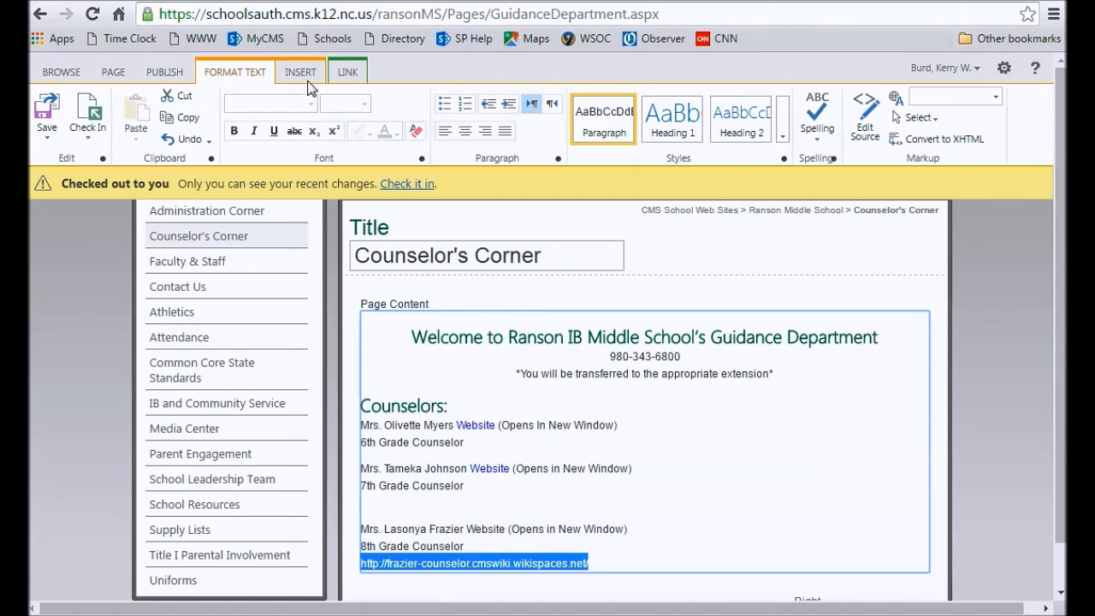
left_click_drag(465, 531, 505, 532)
left_click(300, 71)
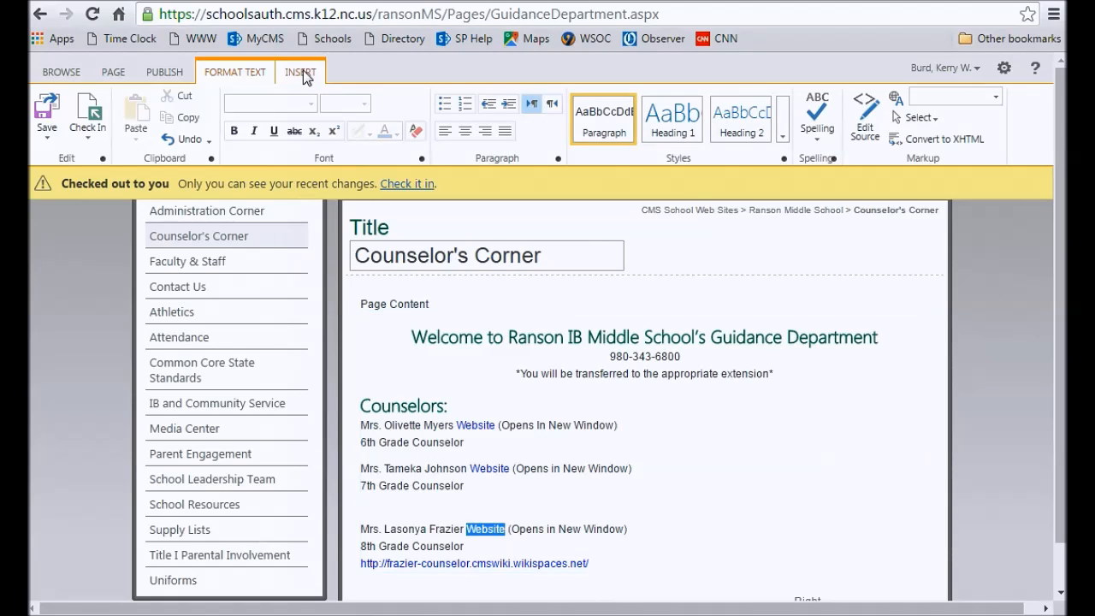
left_click(185, 143)
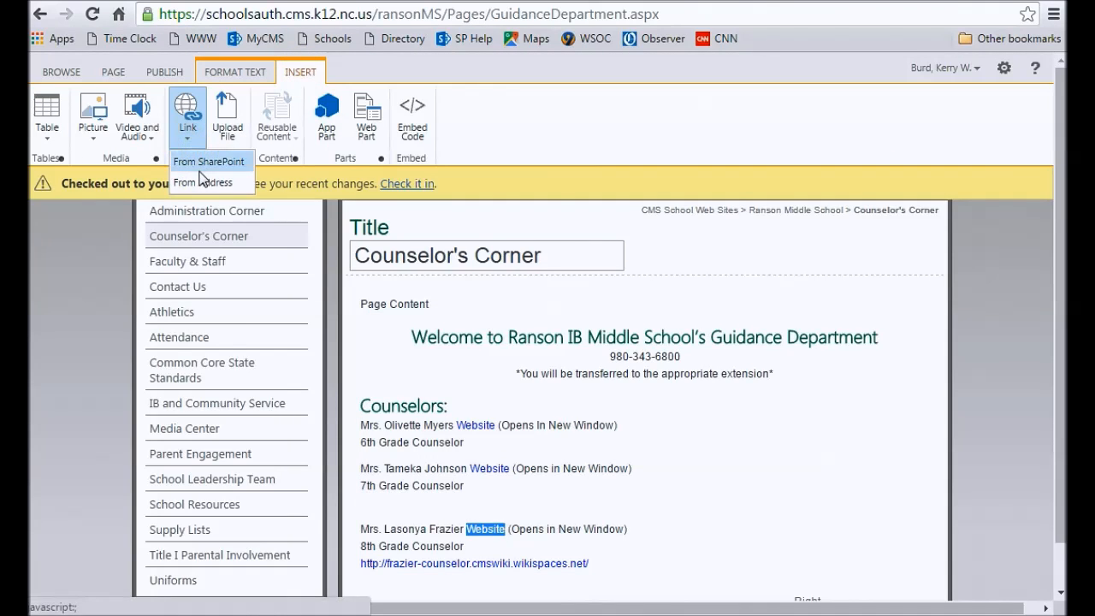
left_click(185, 178)
left_click(435, 337)
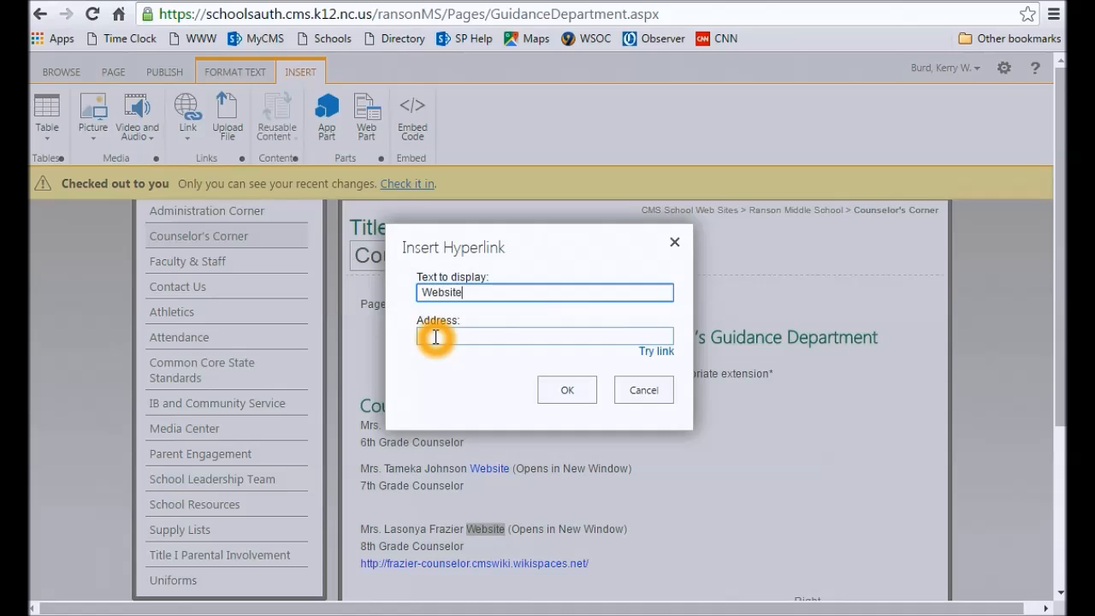
key("ctrl+v")
left_click(569, 392)
- Set the 8th grade counselor's "Website" link to open in a new tab
left_click(476, 528)
left_click(472, 531)
left_click_drag(471, 532, 506, 529)
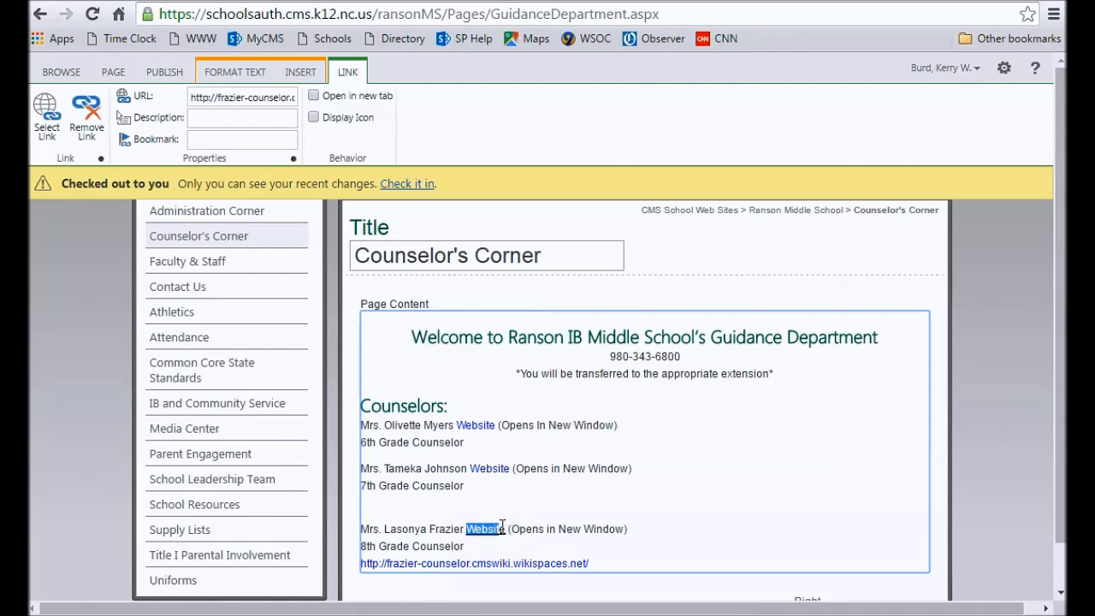
left_click(313, 96)
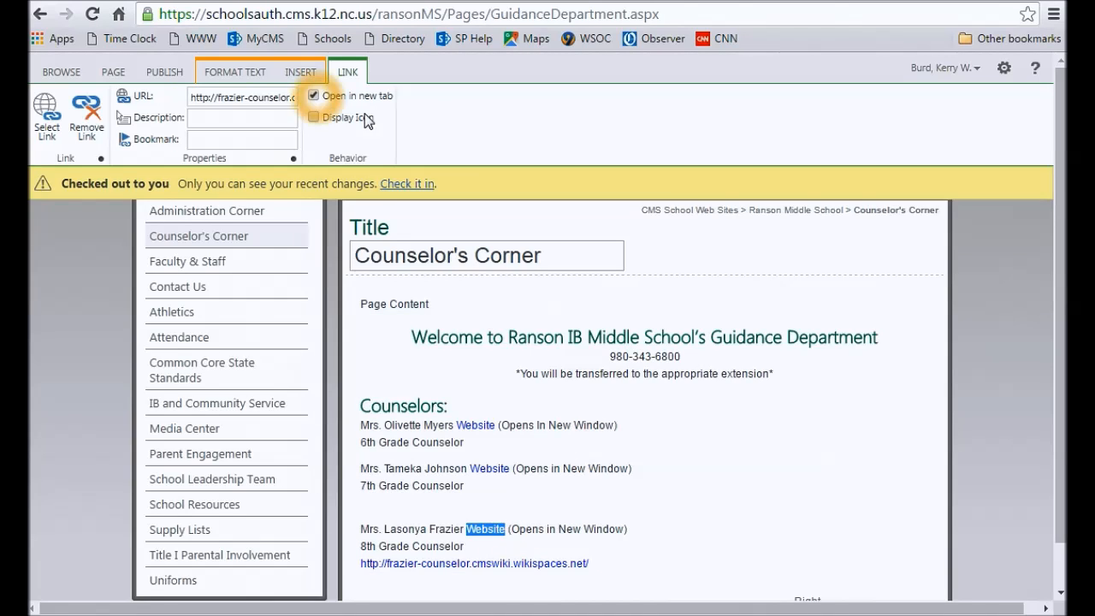
- Delete the written-out web address below "8th Grade Counselor" and the leftover empty line below "7th Grade Counselor"
left_click_drag(598, 560, 362, 565)
key("BackSpace")
left_click(379, 505)
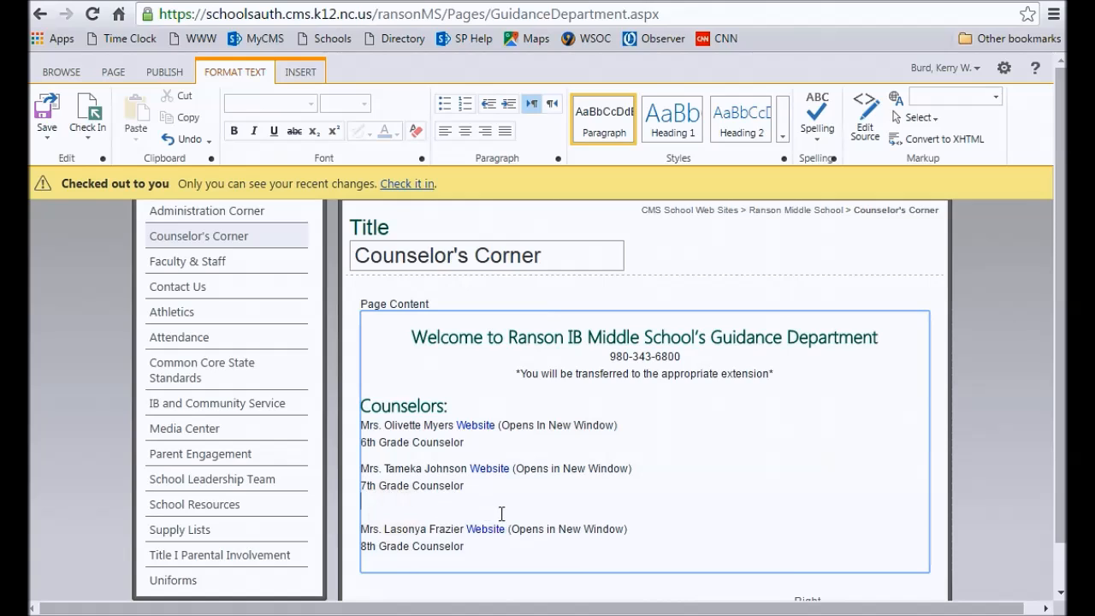
key("BackSpace")
key("BackSpace")
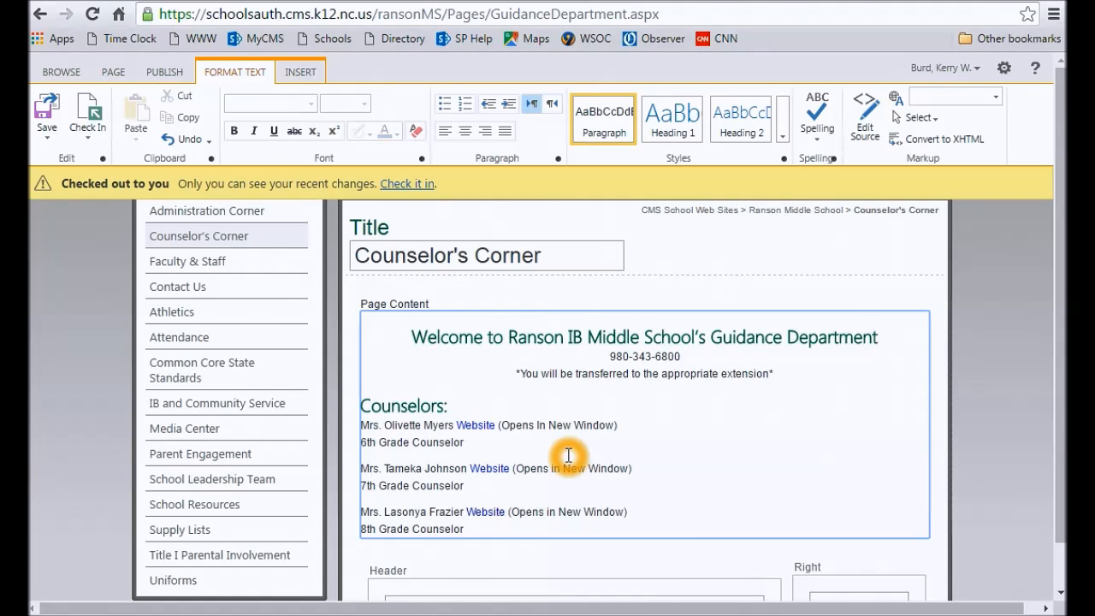
- Underline the "Website" links of the 6th, 7th and 8th grade counselors
left_click_drag(456, 425, 495, 425)
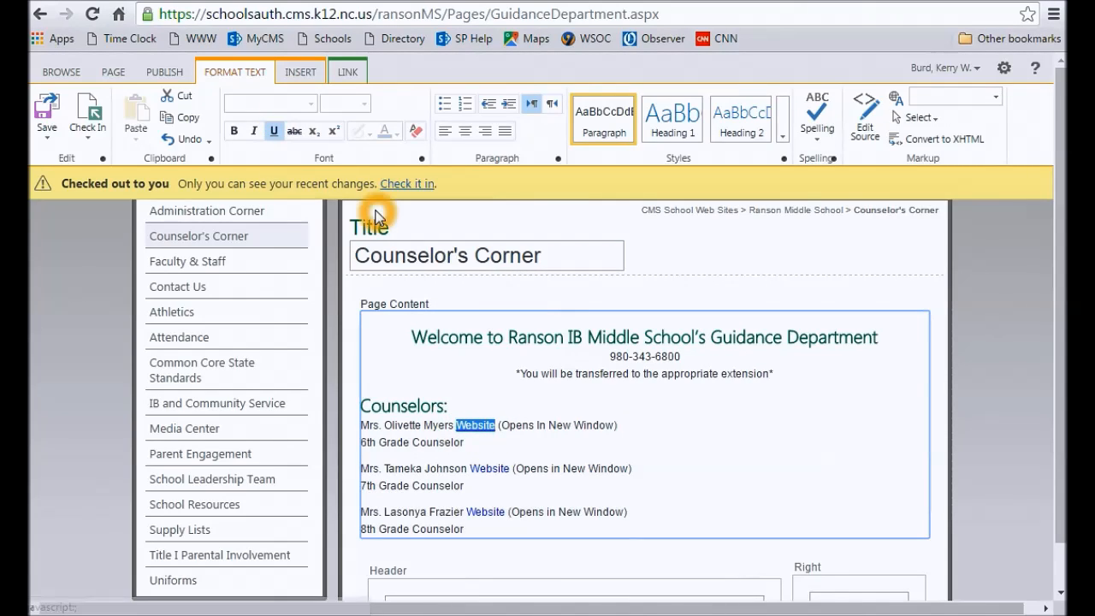
left_click(473, 470)
left_click_drag(474, 470, 504, 474)
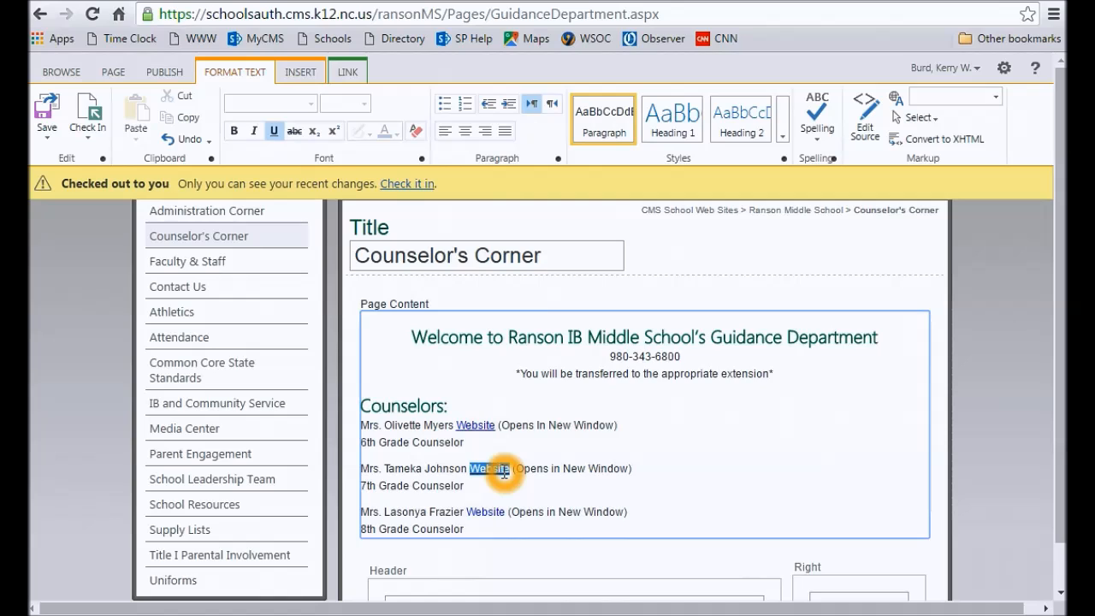
left_click_drag(467, 512, 504, 512)
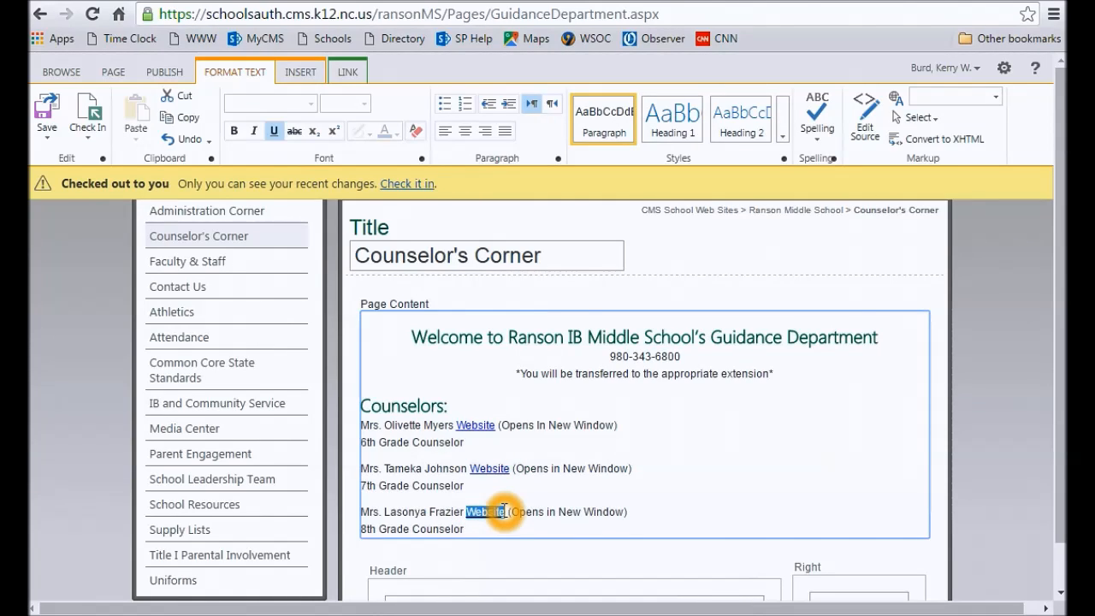
left_click(599, 520)
left_click(658, 509)
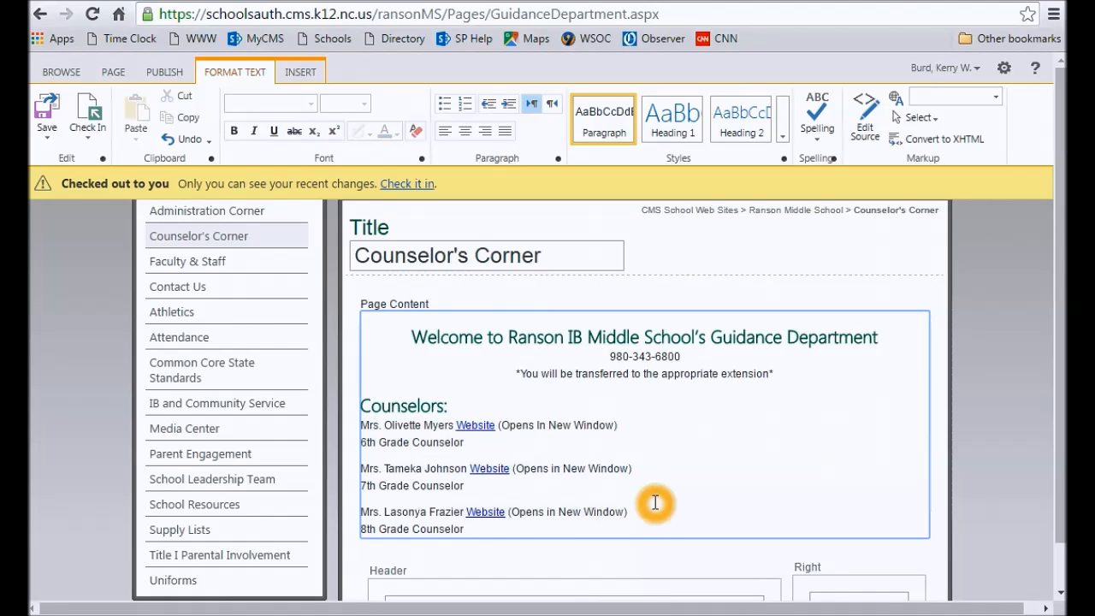
left_click(675, 505)
- Check in the Counselor's Corner page and publish the draft
left_click(414, 184)
left_click(634, 415)
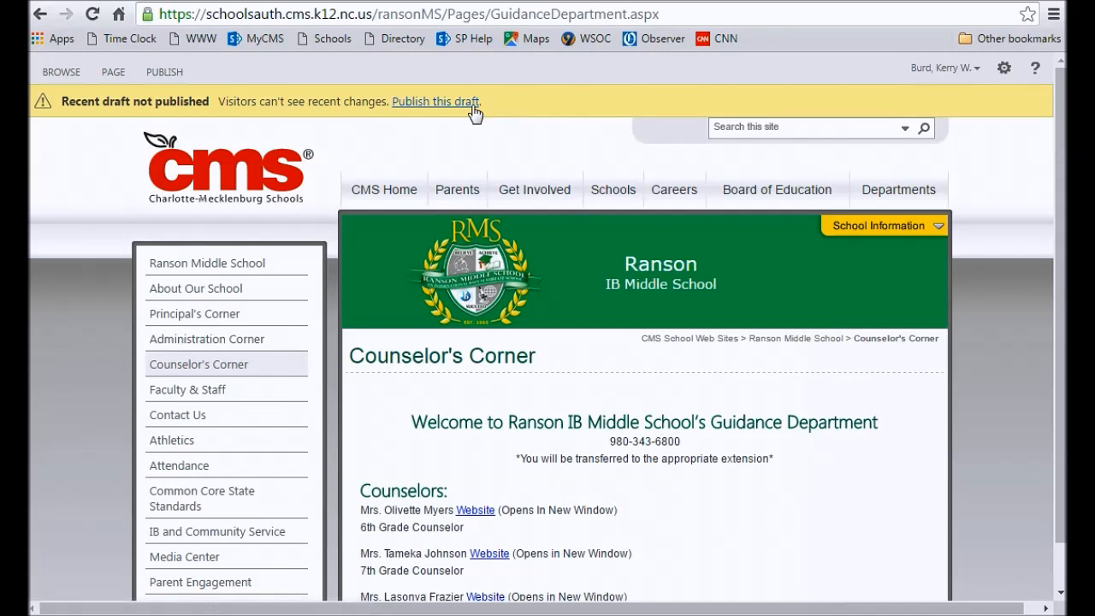
left_click(445, 104)
- Test the 6th grade counselor's "Website" link on the published page and close the tab it opens
scroll(843, 410, "down", 1)
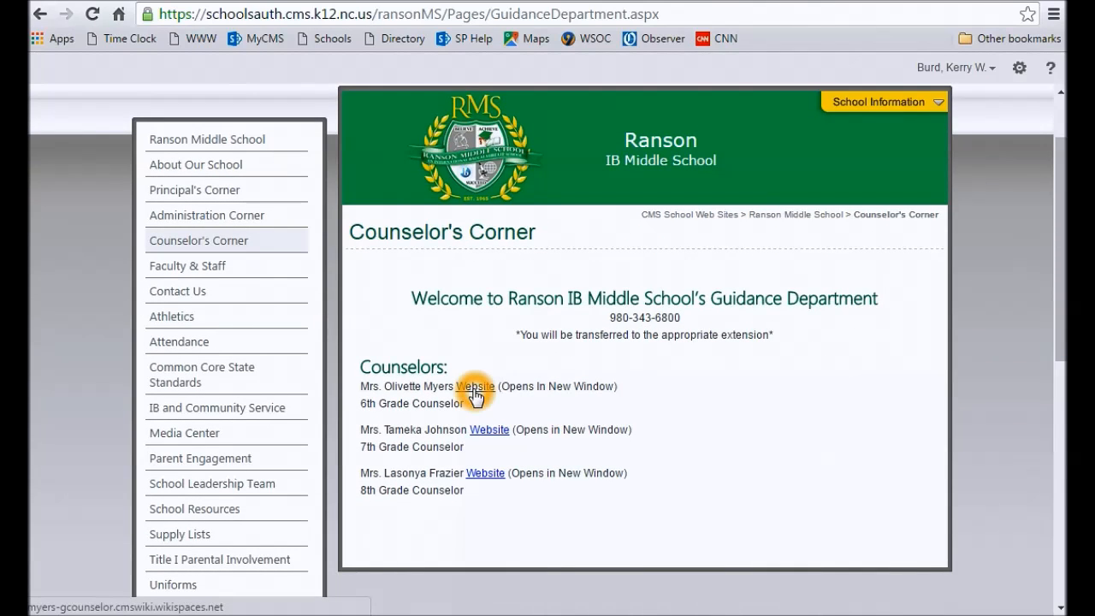
left_click(475, 389)
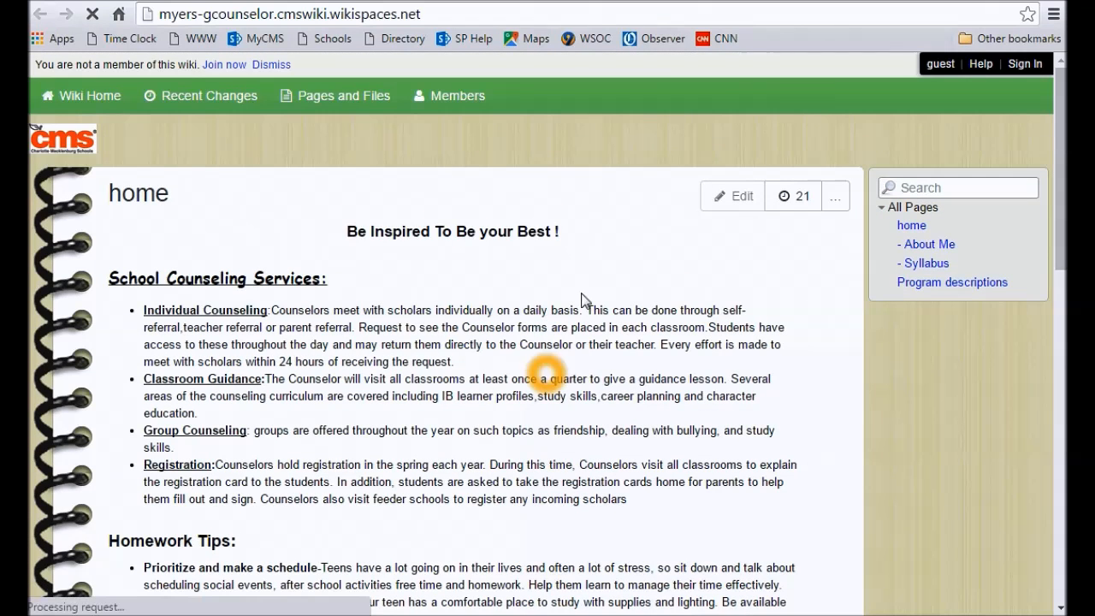
left_click(721, 1)
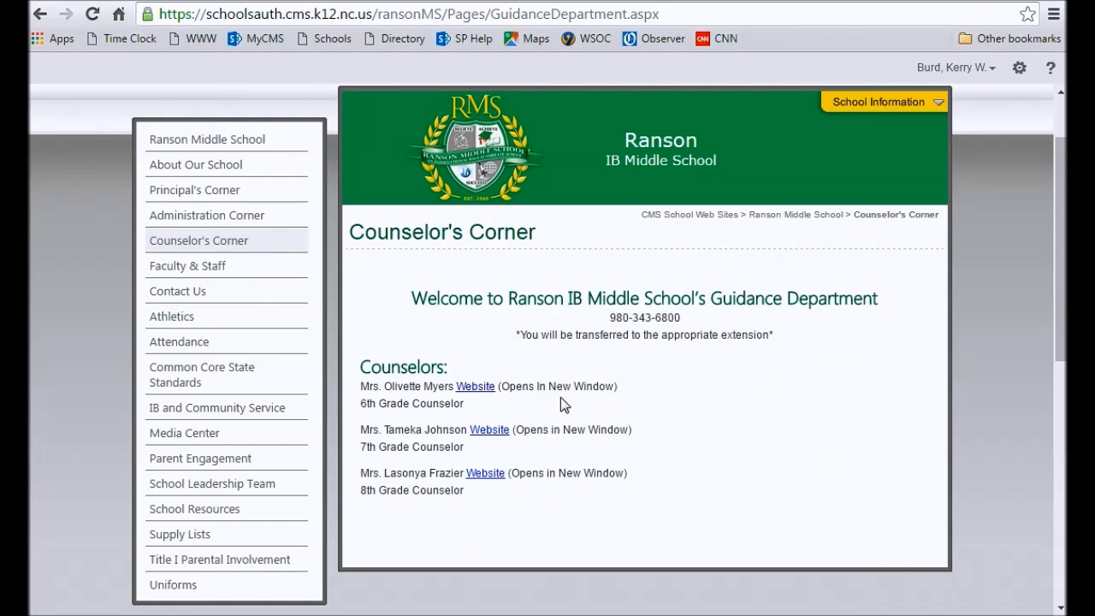